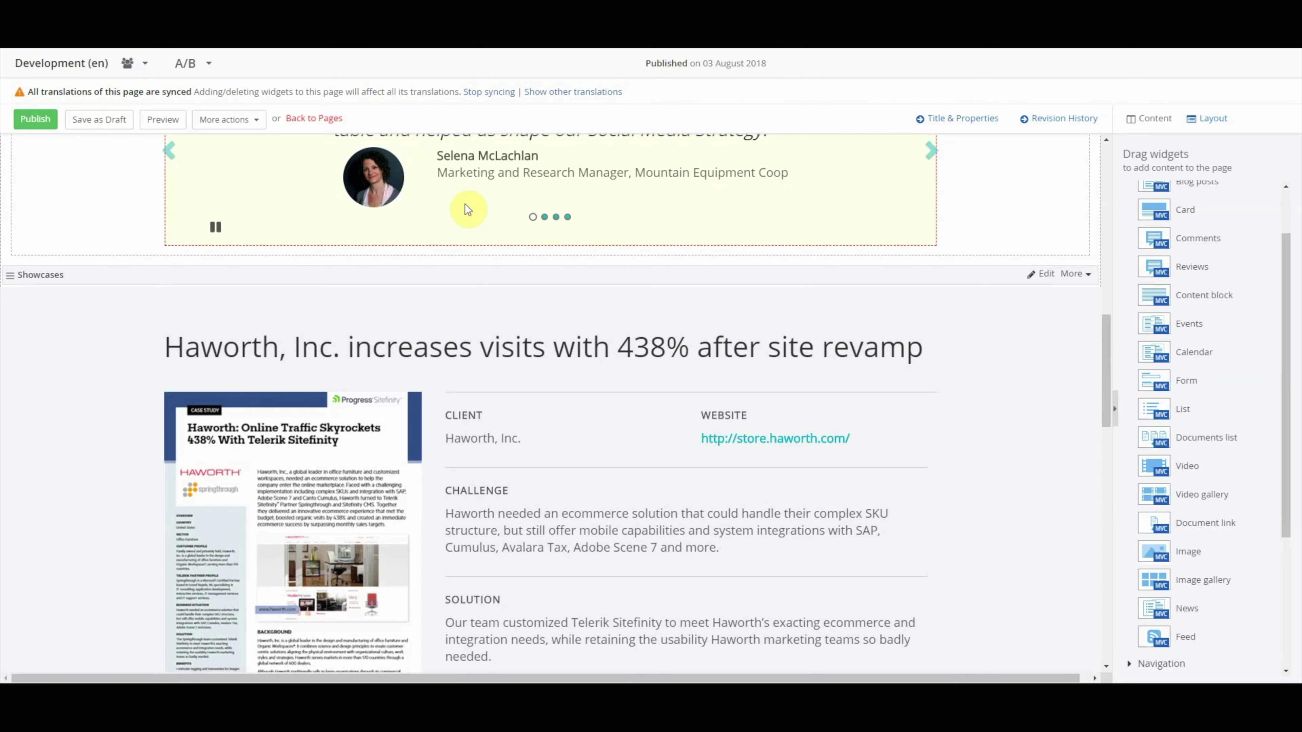
# Add an Image widget and an Image gallery widget between the Testimonials and Showcases sections.
pyautogui.scroll(3, 968, 384)
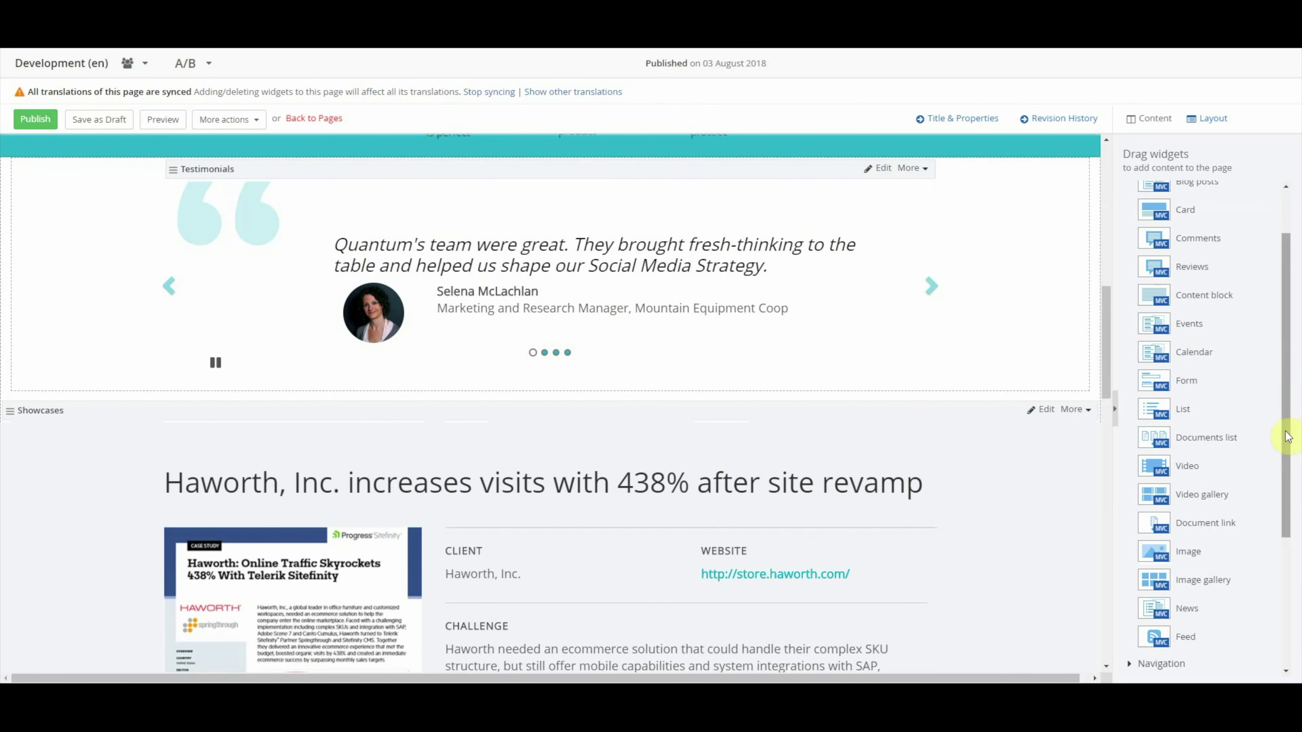
pyautogui.moveTo(1189, 552); pyautogui.dragTo(687, 433)
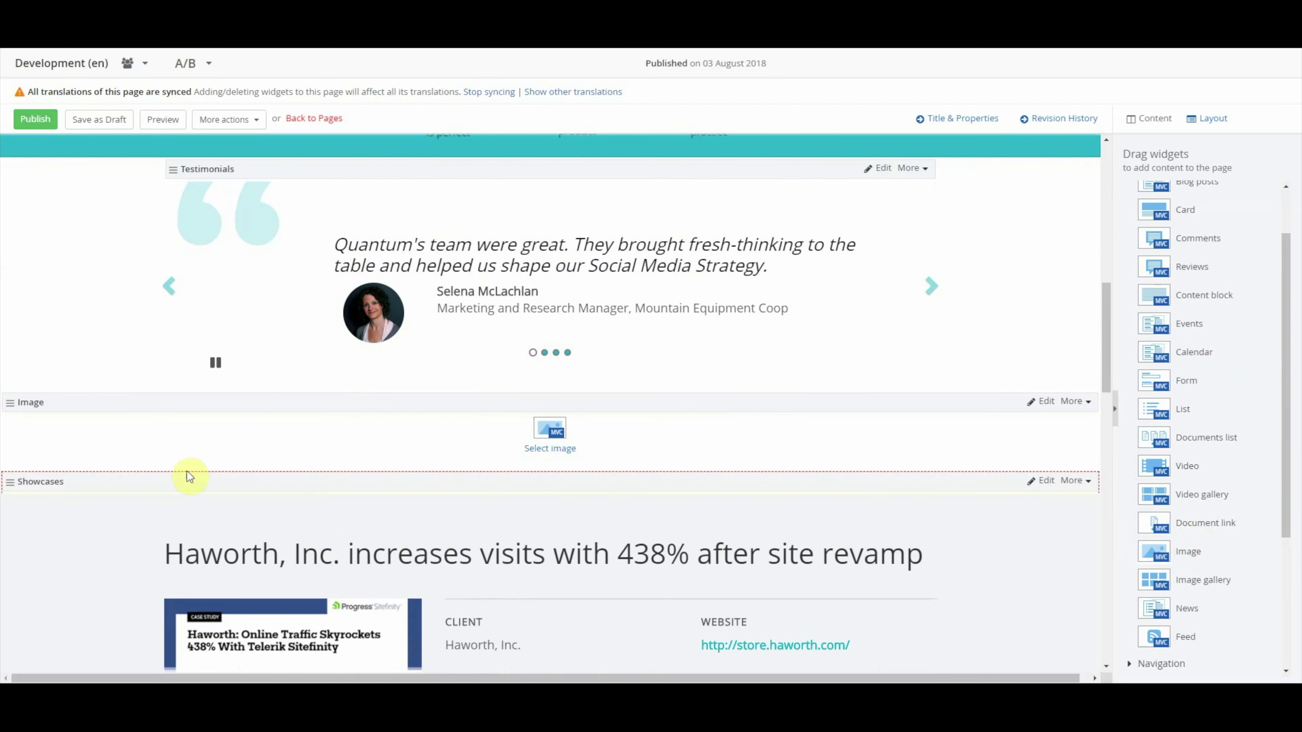
pyautogui.moveTo(1183, 580); pyautogui.dragTo(652, 526)
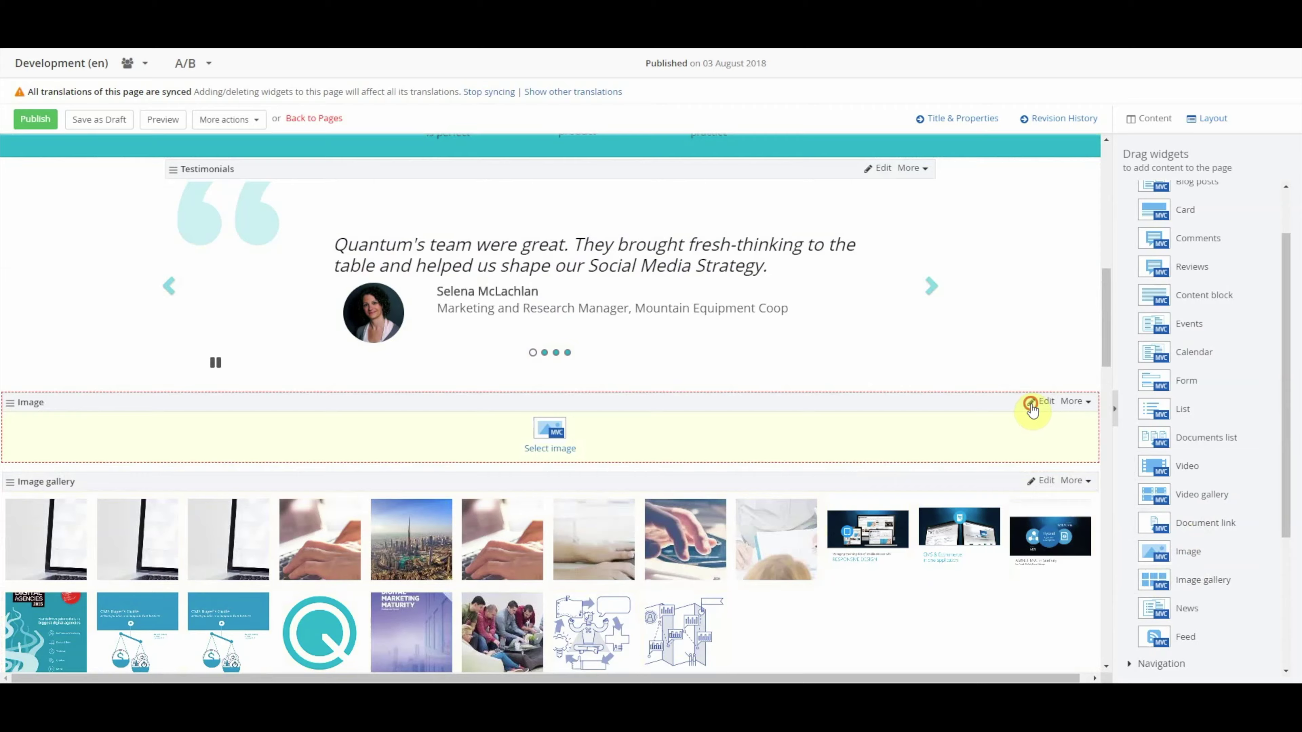
# Assign the black backpack picture from the recent images to the new Image widget.
pyautogui.click(1032, 405)
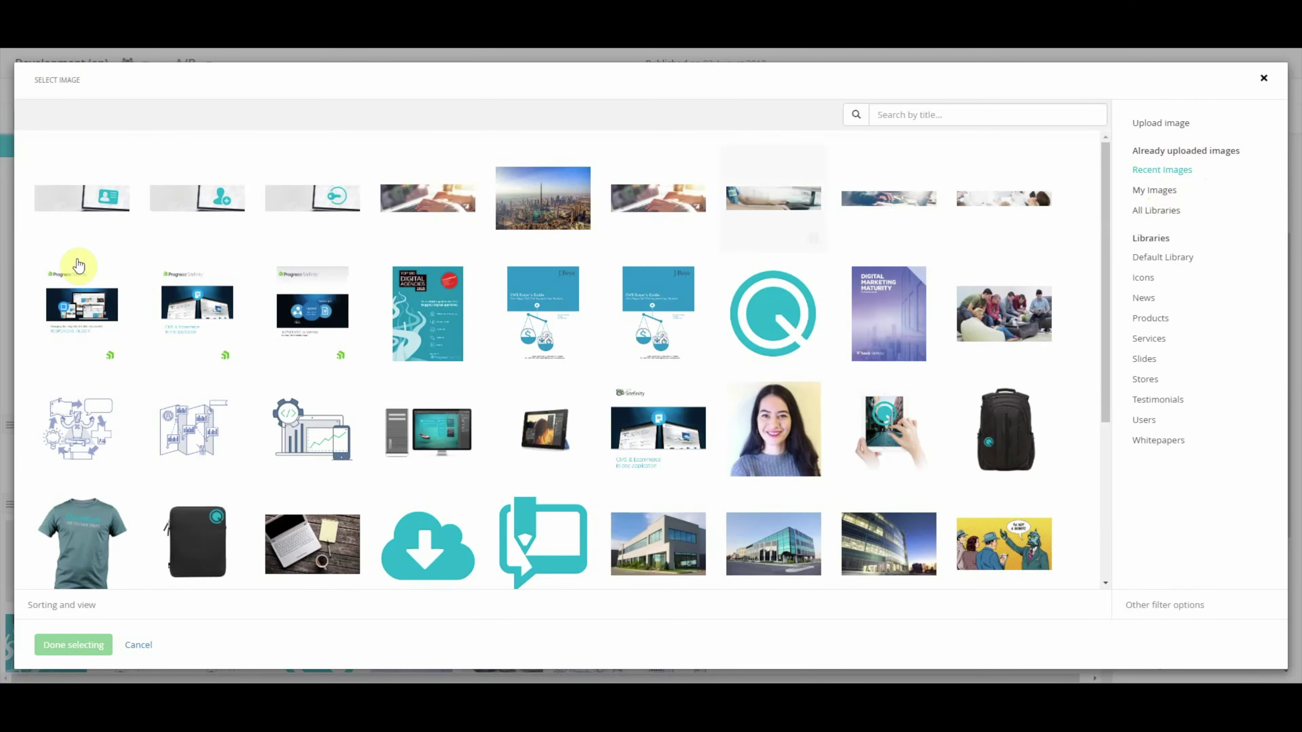
pyautogui.click(194, 539)
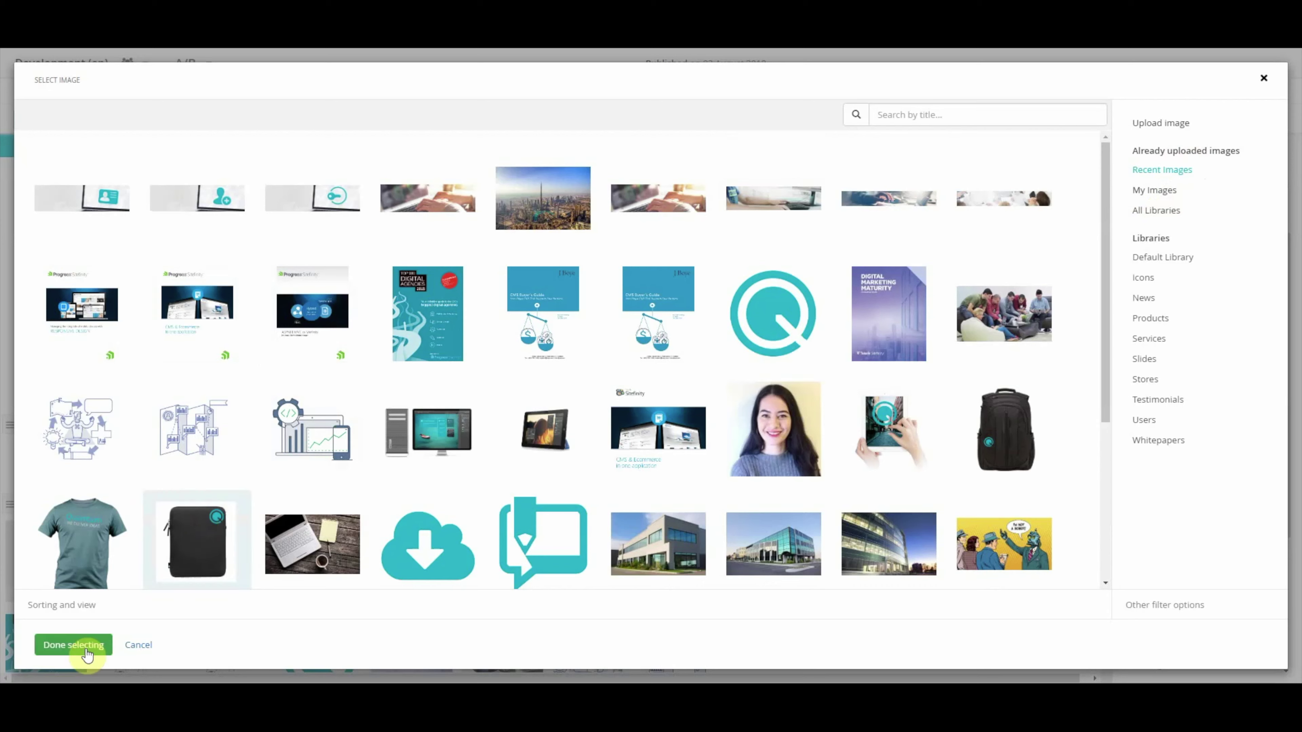
pyautogui.click(1003, 431)
pyautogui.click(87, 643)
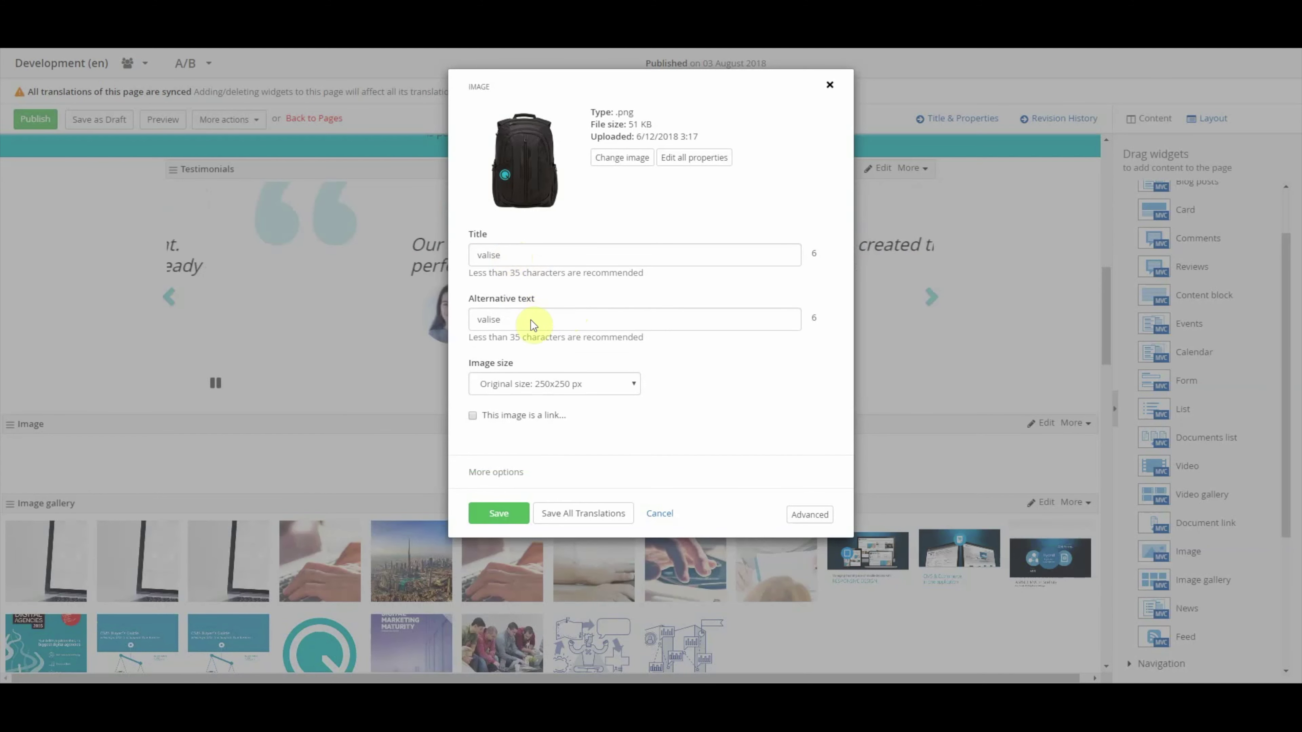
# Check the image size and link options, then save the Image widget at its original 250x250 px size without a link.
pyautogui.click(509, 385)
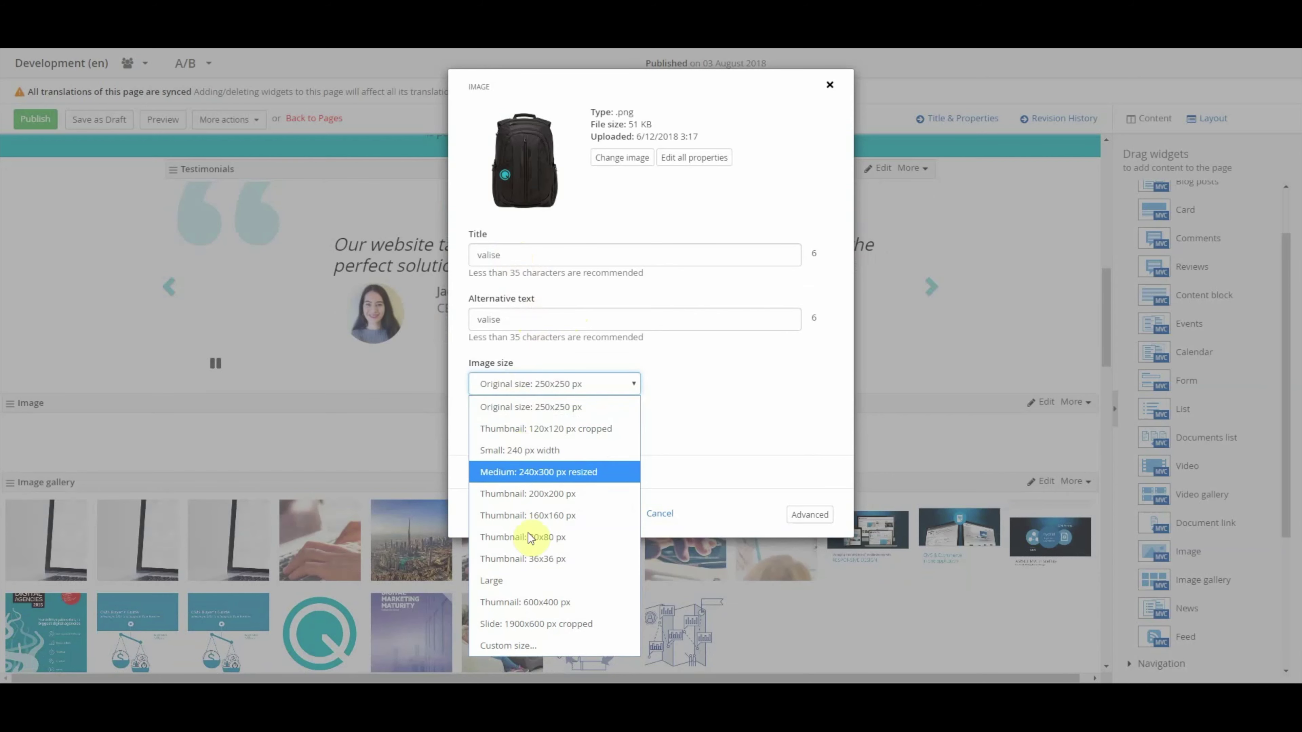
pyautogui.click(811, 390)
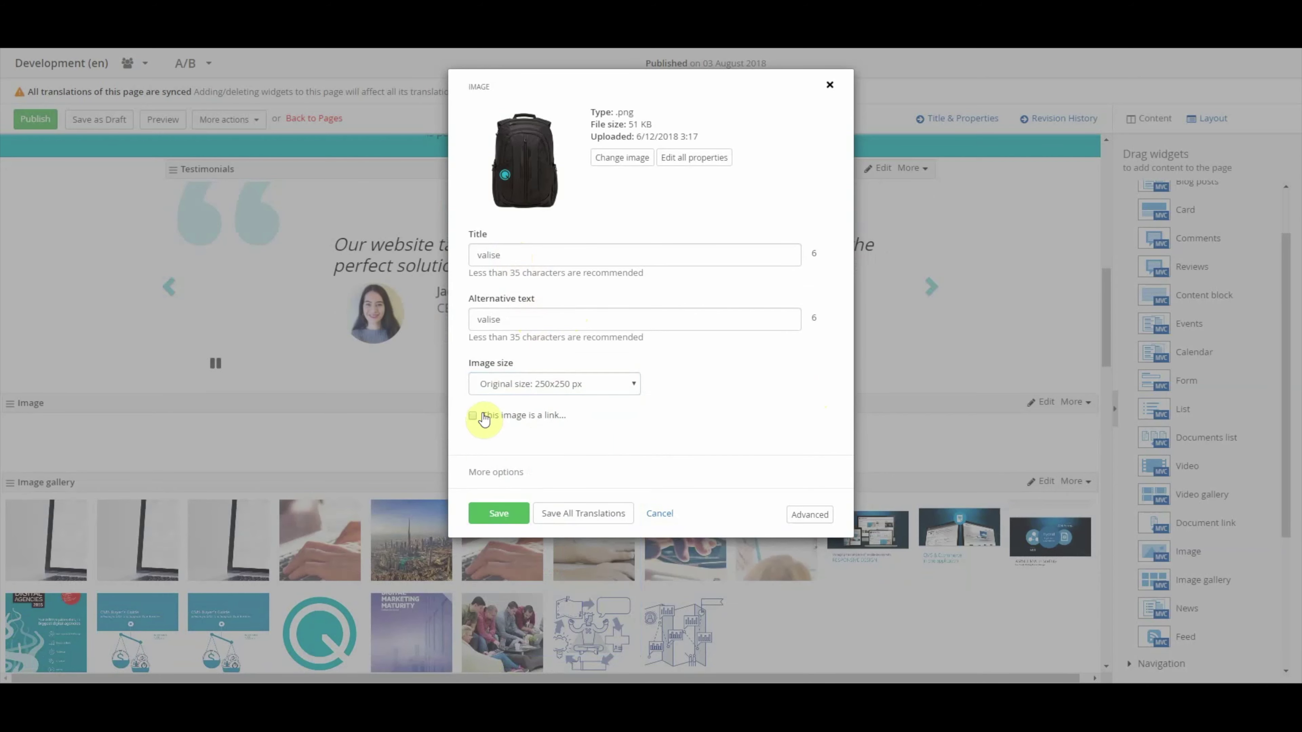
pyautogui.click(484, 416)
pyautogui.click(486, 420)
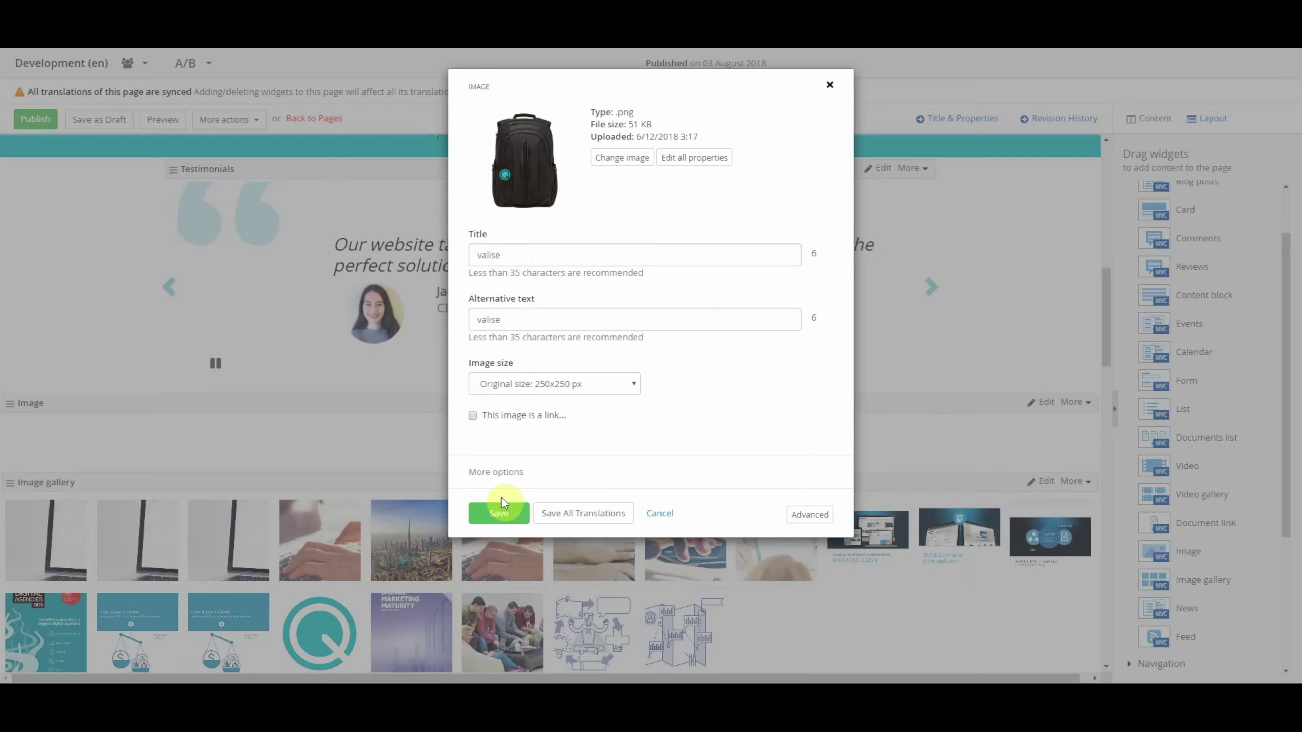
pyautogui.click(494, 515)
# Restrict the Image gallery widget to display only images from the Products library.
pyautogui.scroll(-5, 748, 424)
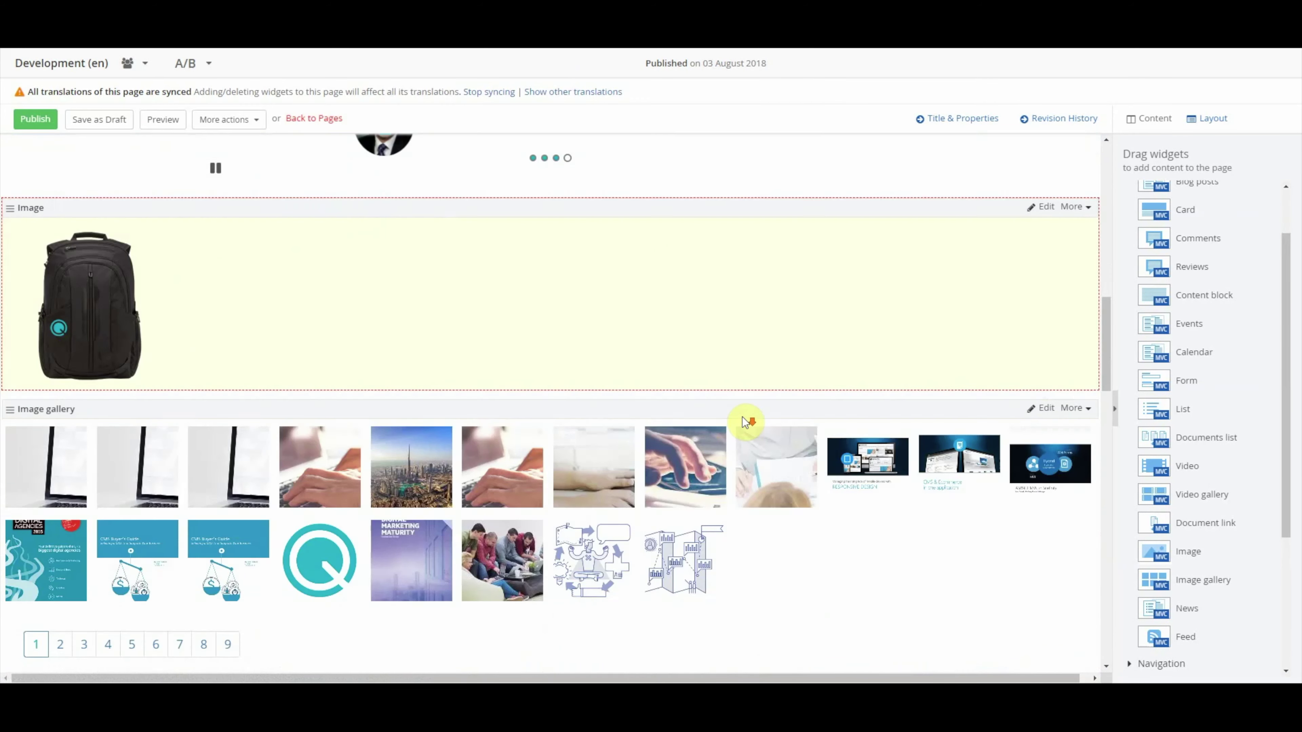
pyautogui.click(1041, 341)
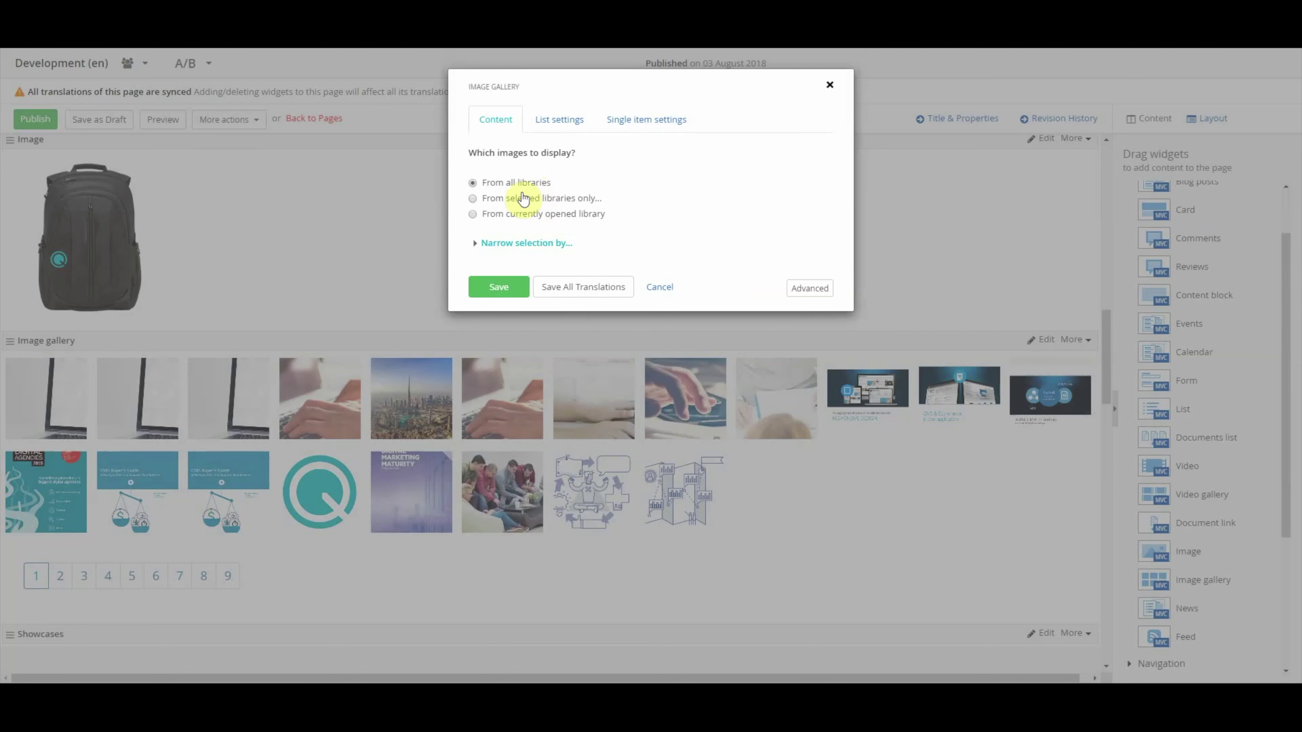
pyautogui.click(507, 240)
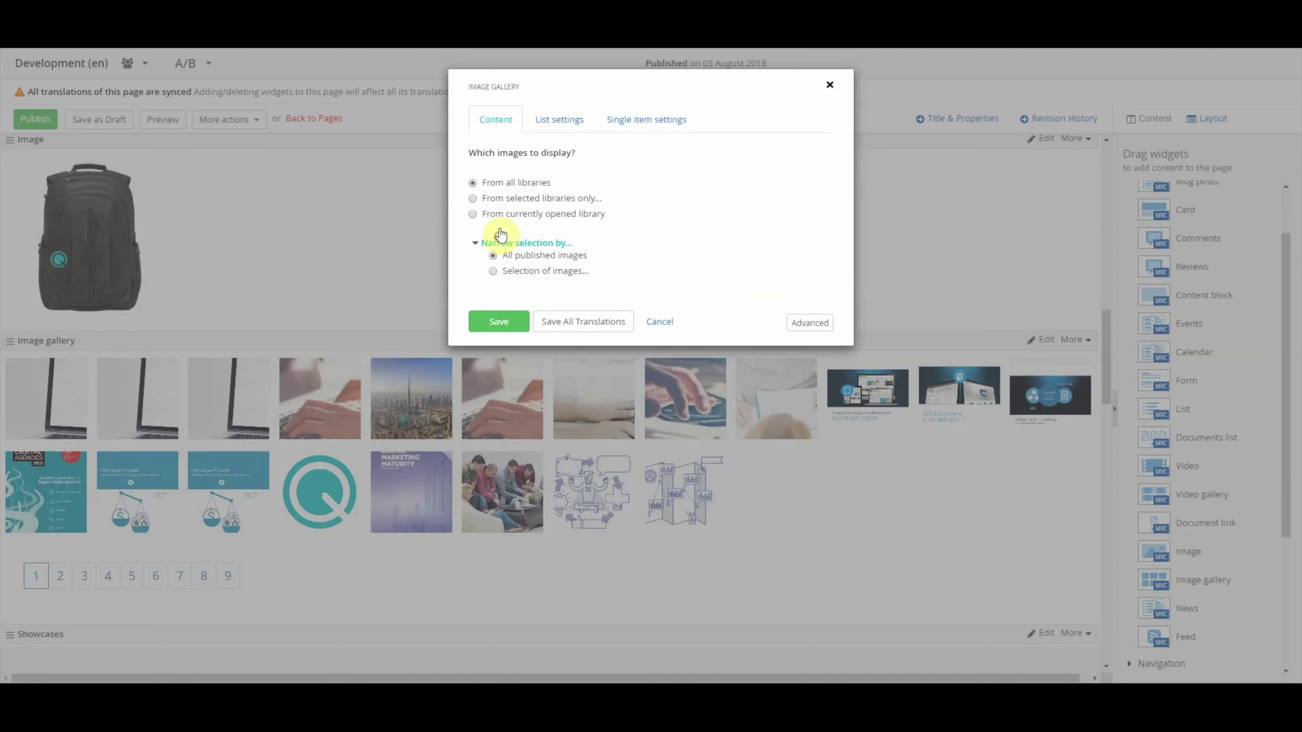
pyautogui.click(483, 198)
pyautogui.click(493, 214)
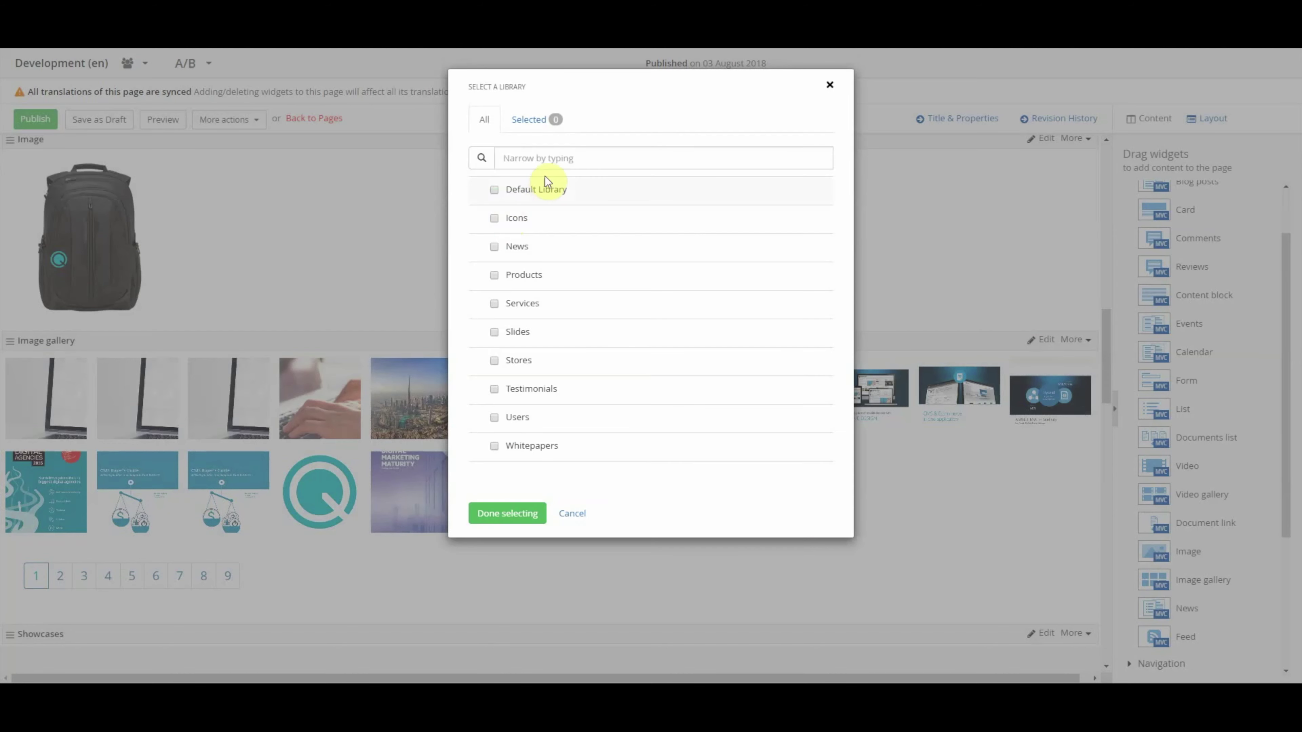
pyautogui.click(494, 275)
pyautogui.click(507, 513)
# Set the gallery's list to show all published items with no limit and paging.
pyautogui.click(548, 121)
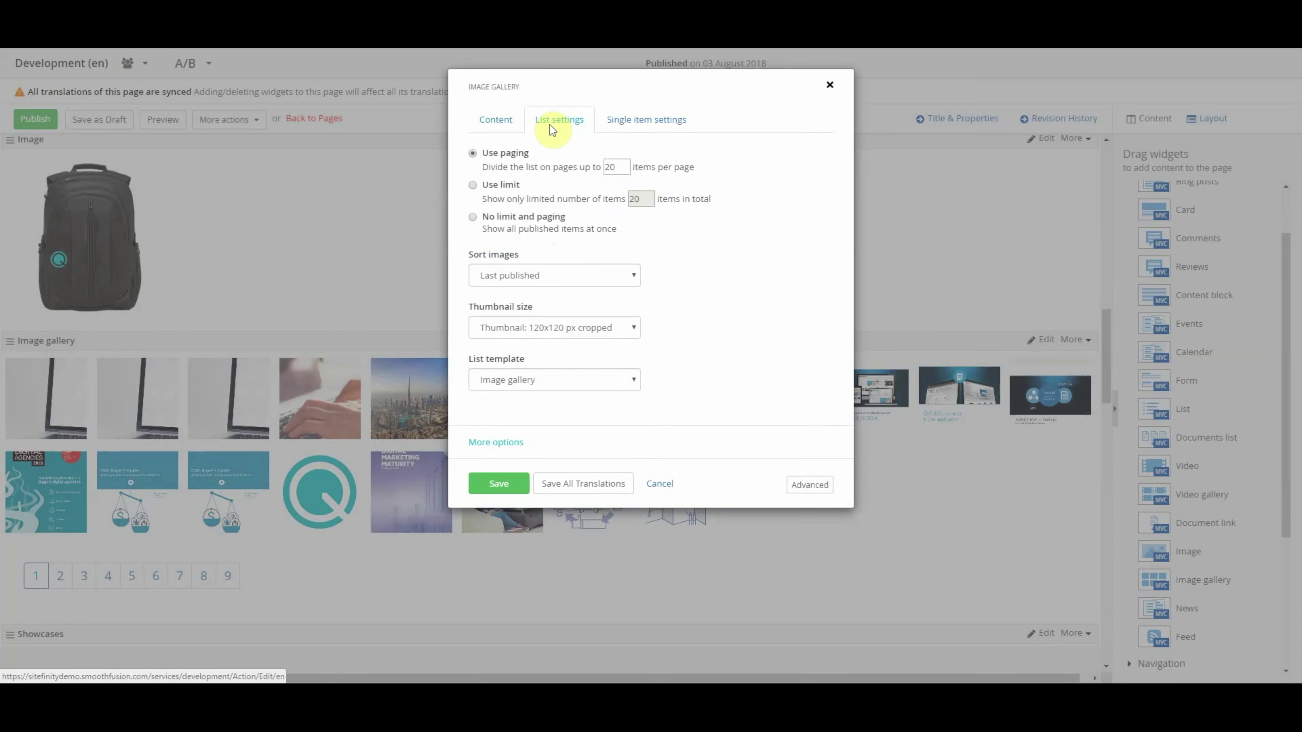
pyautogui.click(498, 122)
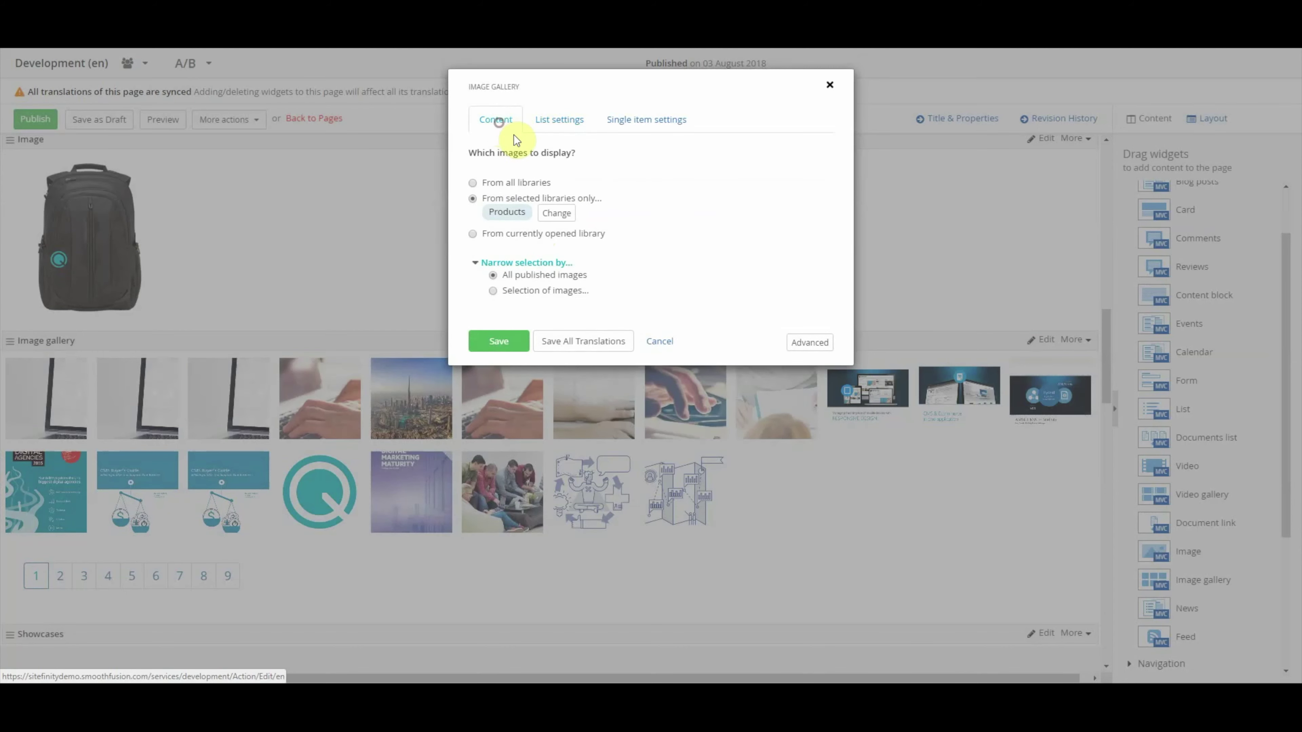
pyautogui.click(574, 125)
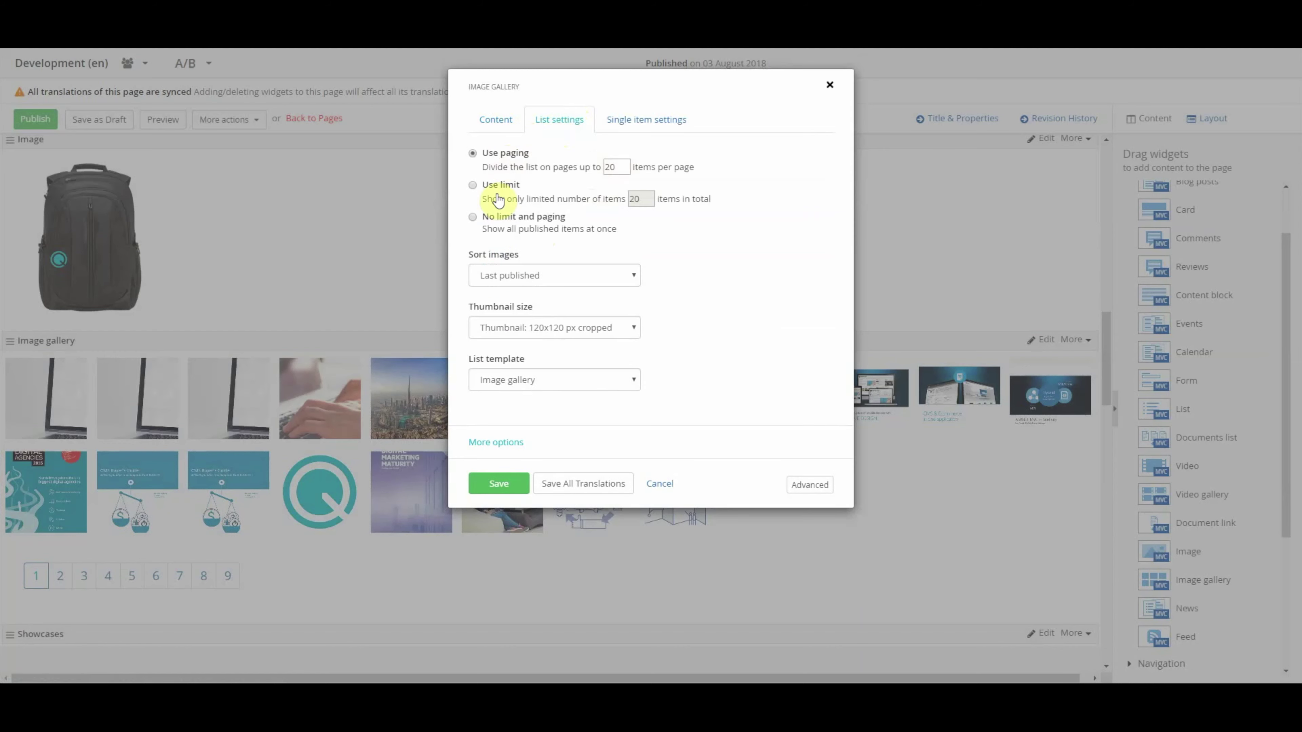
pyautogui.click(473, 217)
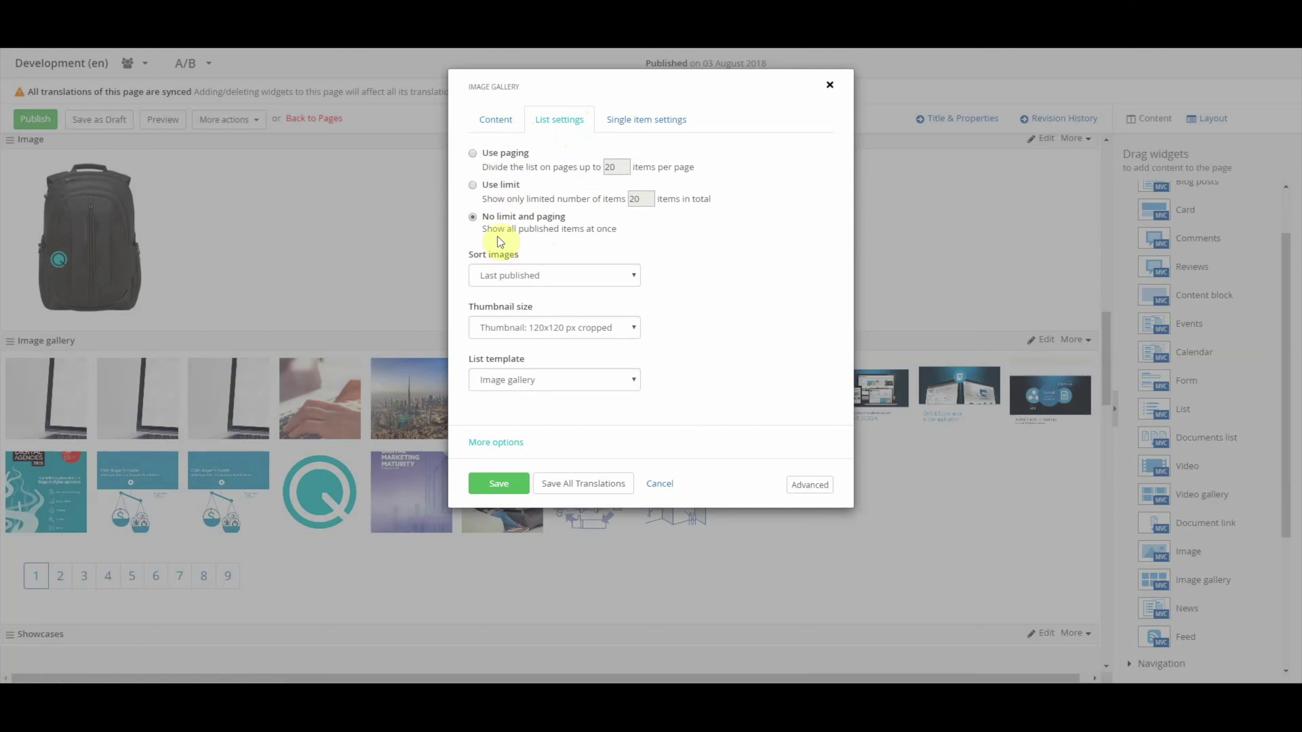
# Keep Last published sorting and 120x120 px cropped thumbnails, and set the gallery's list template to Overlay gallery.
pyautogui.click(583, 272)
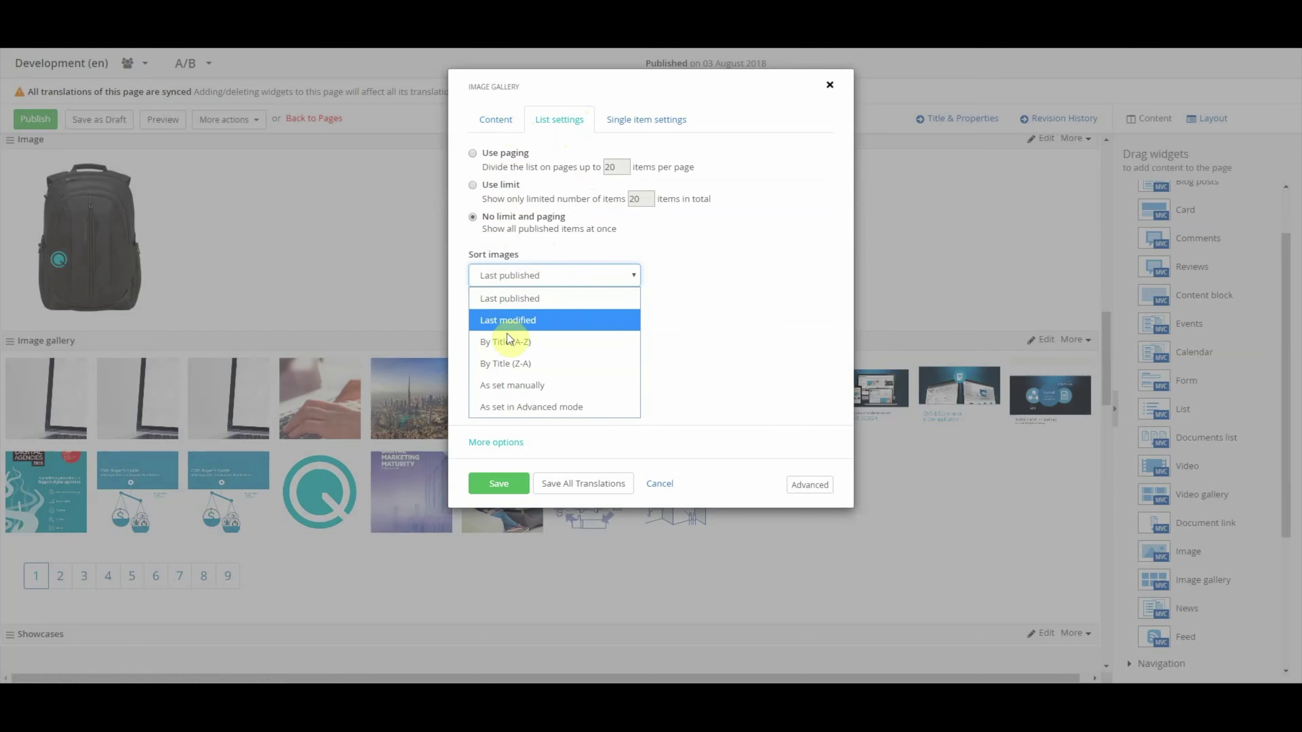
pyautogui.click(739, 279)
pyautogui.click(523, 339)
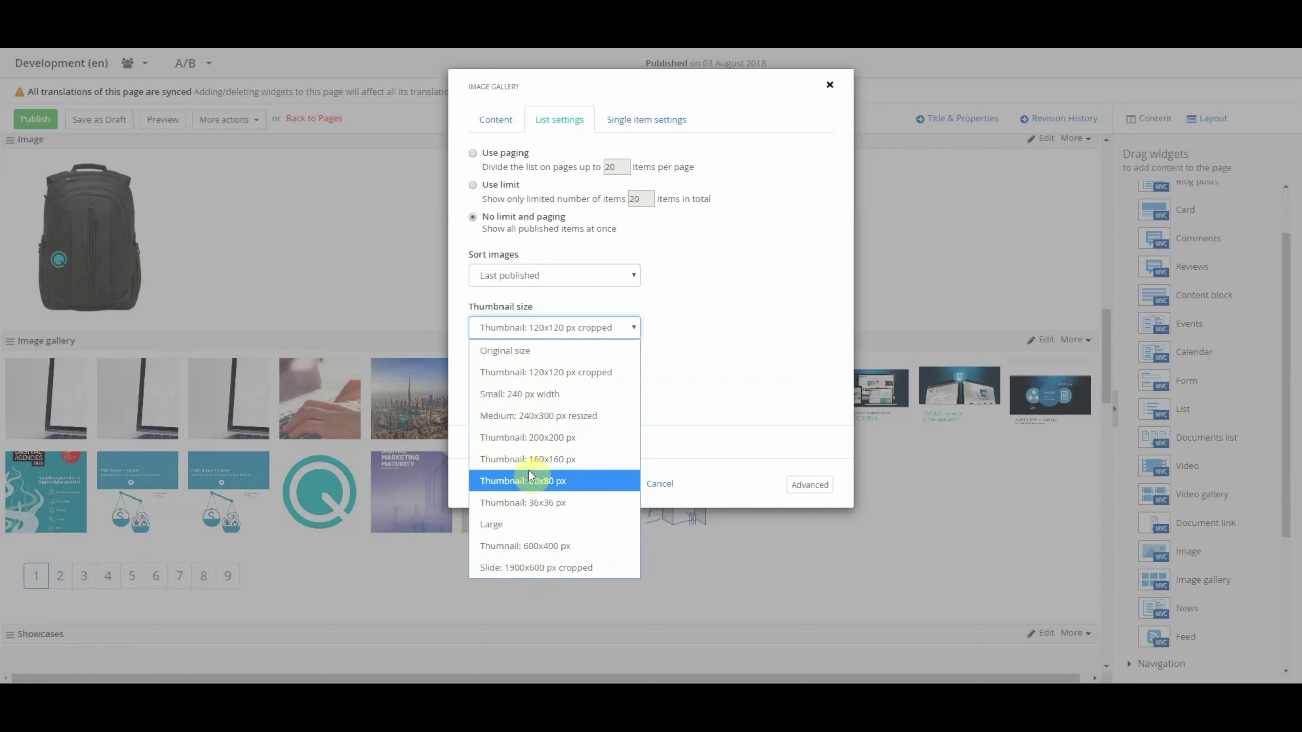
pyautogui.click(689, 336)
pyautogui.click(581, 385)
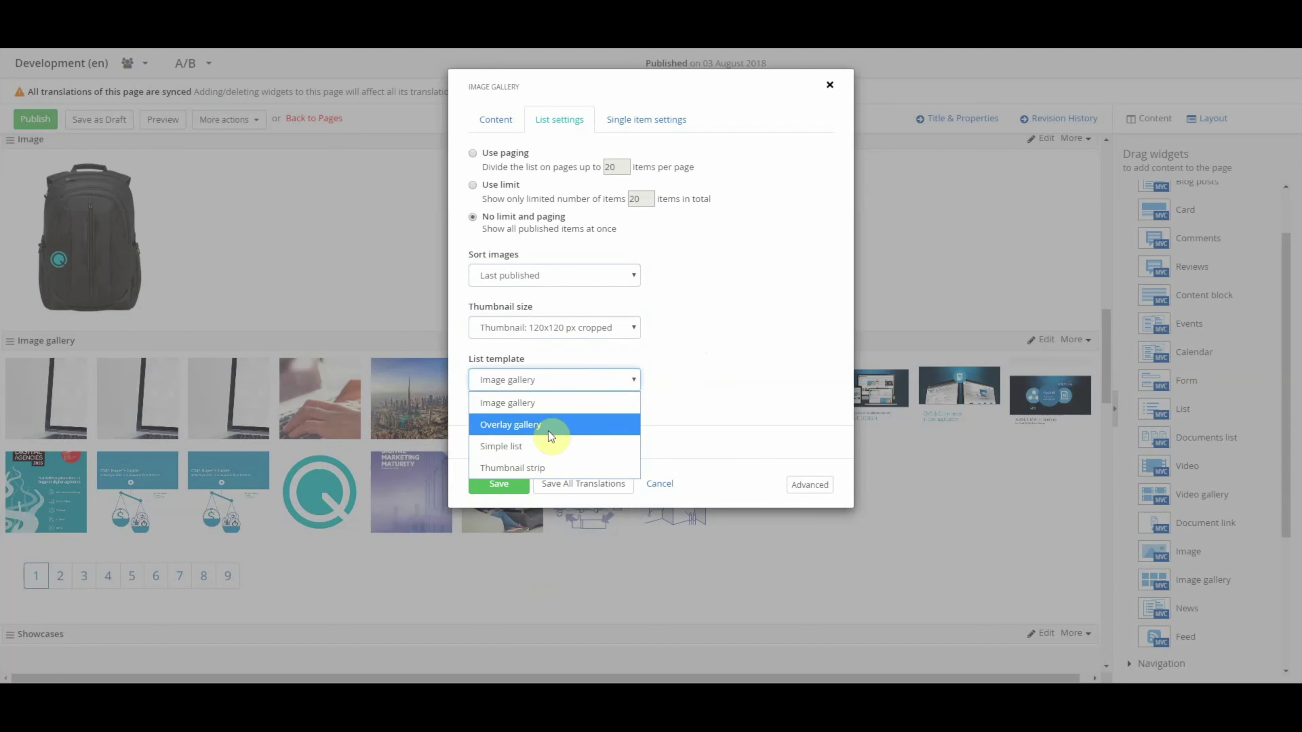
pyautogui.click(511, 428)
# Keep the original image size and Detail page template for single items, and save the gallery settings.
pyautogui.click(618, 119)
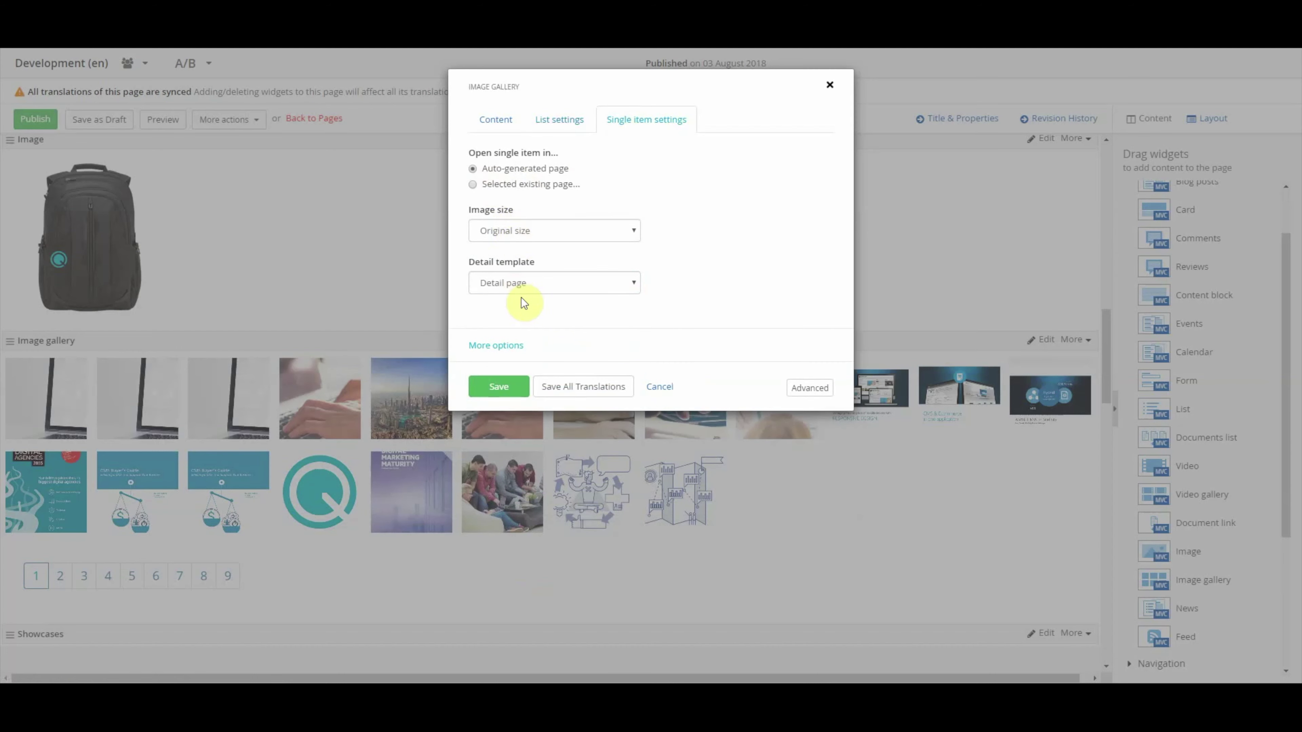
pyautogui.click(508, 230)
pyautogui.click(787, 226)
pyautogui.click(555, 281)
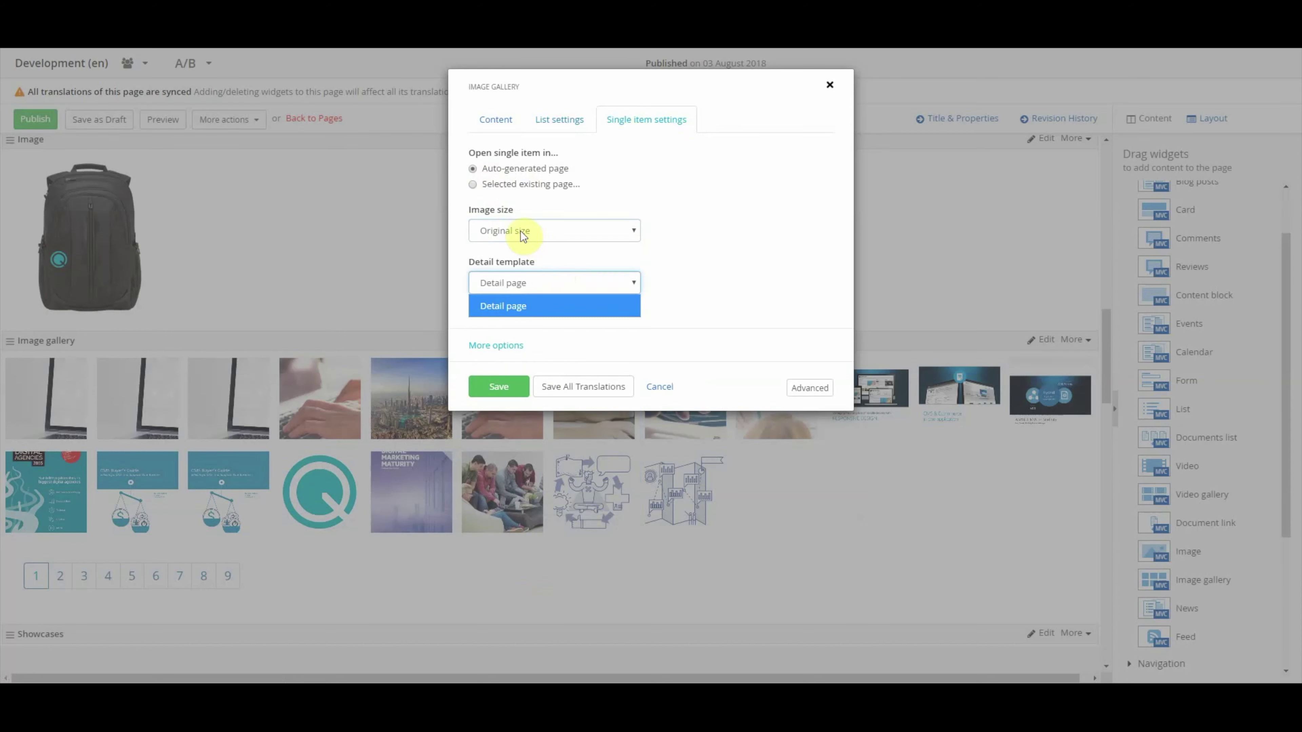
pyautogui.click(712, 220)
pyautogui.click(498, 387)
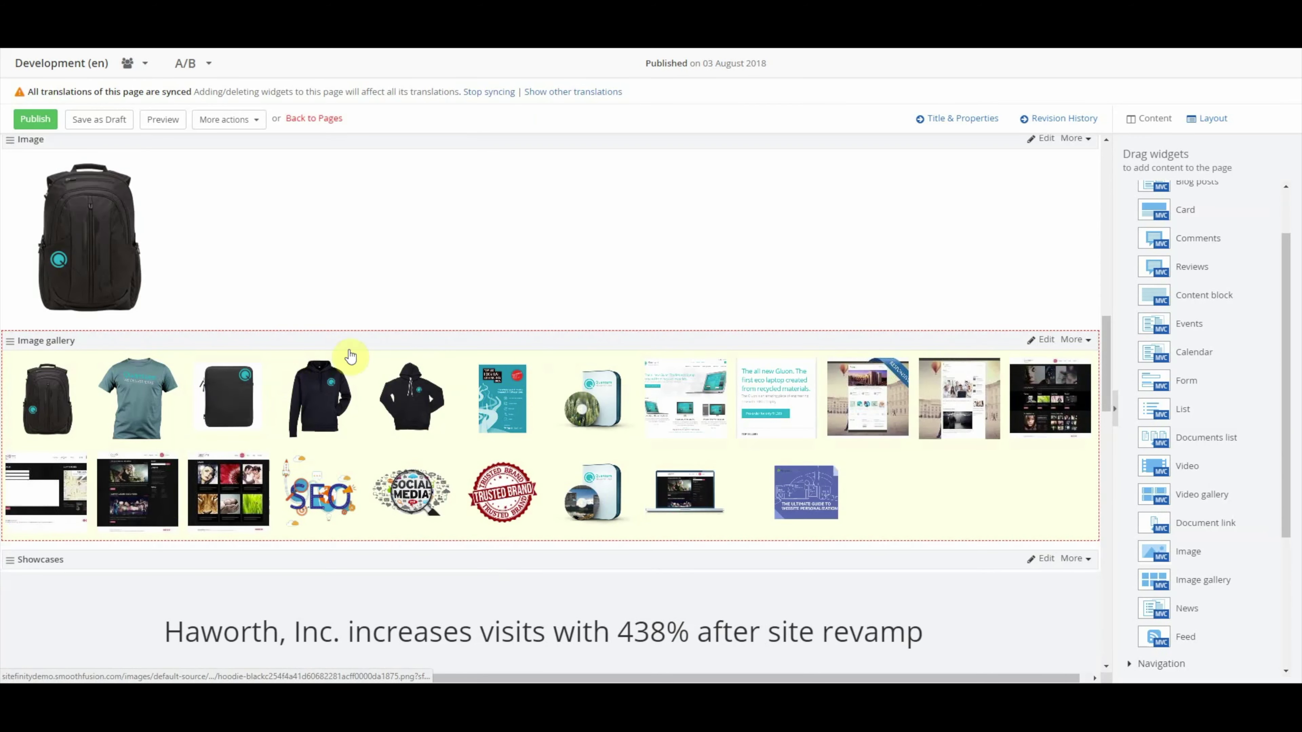
# Preview the Development page and look over the placed image and gallery.
pyautogui.click(161, 123)
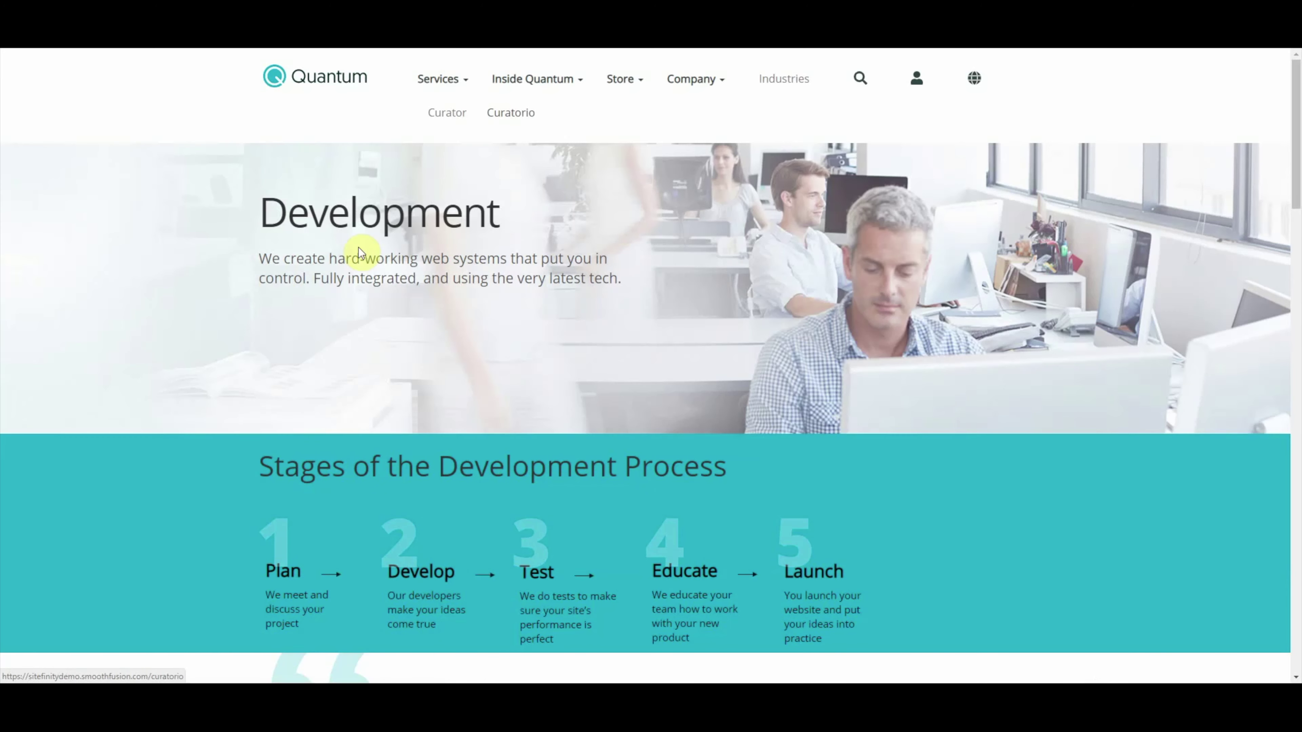
pyautogui.scroll(-8, 295, 241)
pyautogui.scroll(-5, 295, 240)
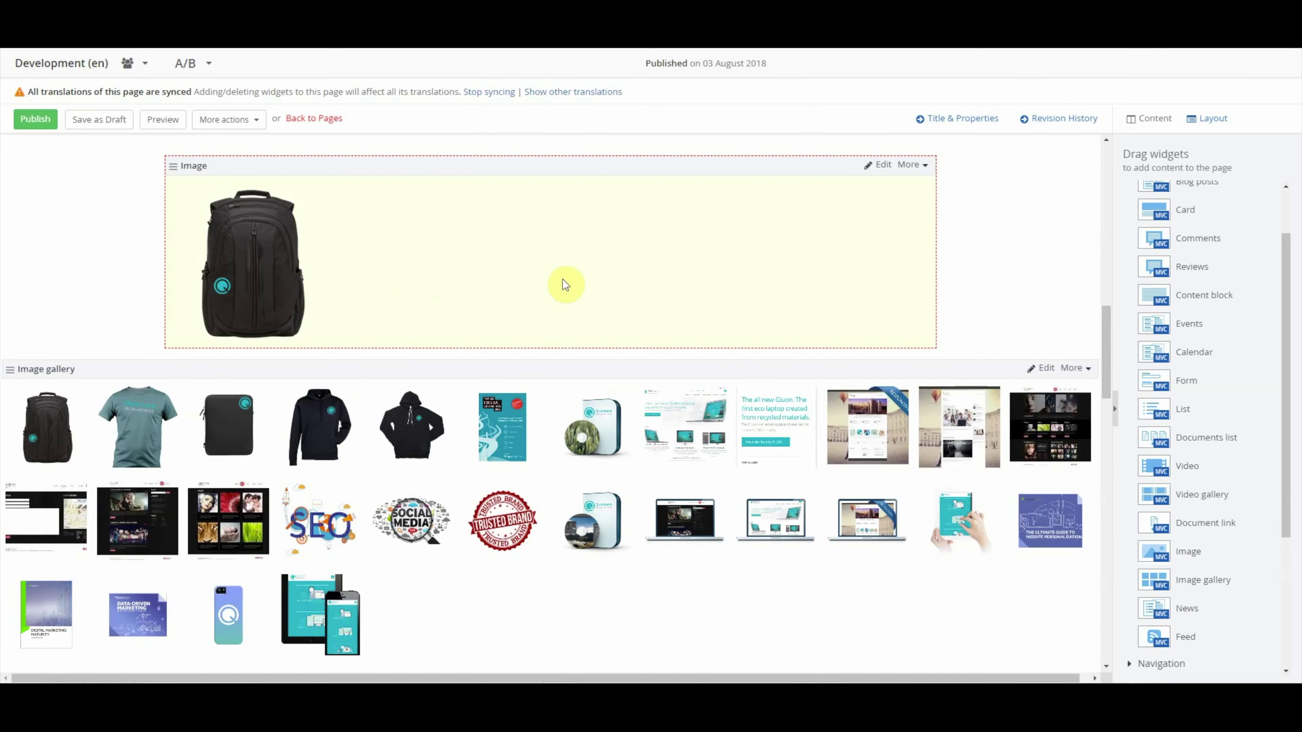
# Review the backpack Image widget's settings and close them without changes.
pyautogui.scroll(3, 637, 265)
pyautogui.click(881, 279)
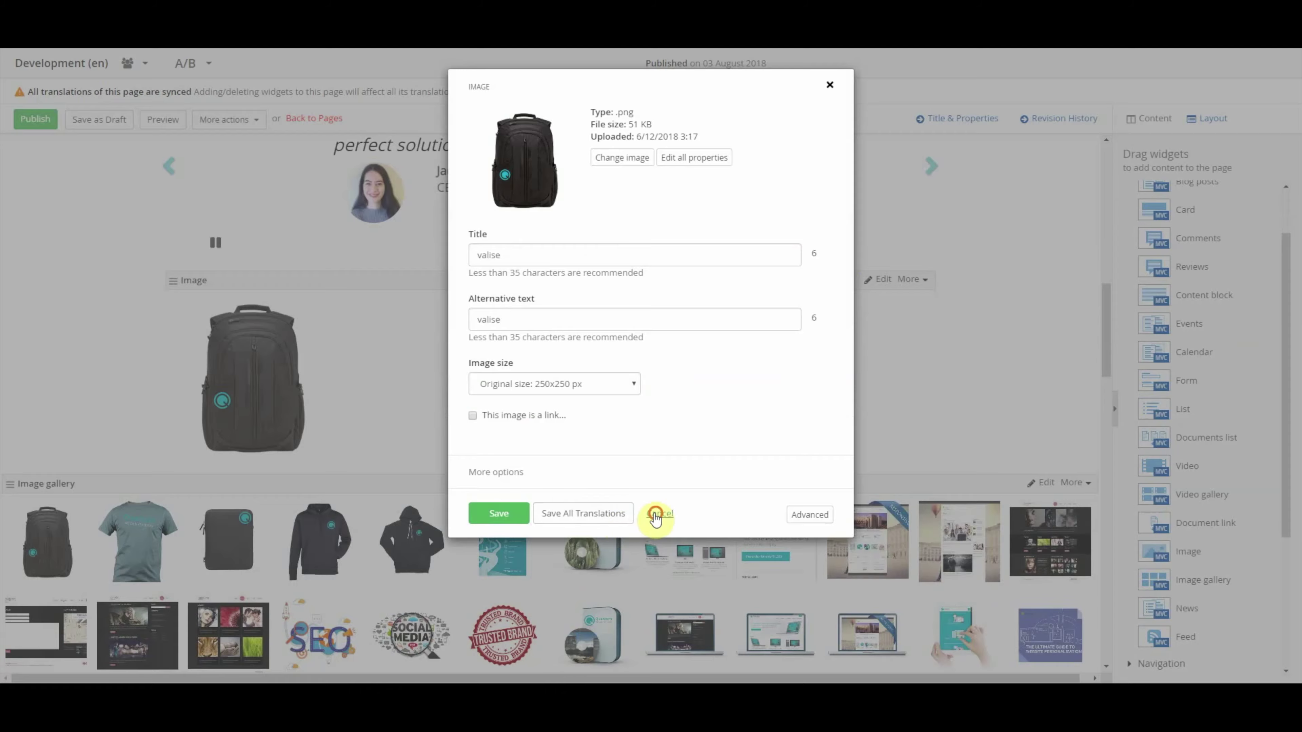
pyautogui.click(658, 513)
# Add another Image widget beneath the backpack image, view its upload option, and cancel the image selection.
pyautogui.moveTo(1189, 550); pyautogui.dragTo(603, 451)
pyautogui.click(878, 480)
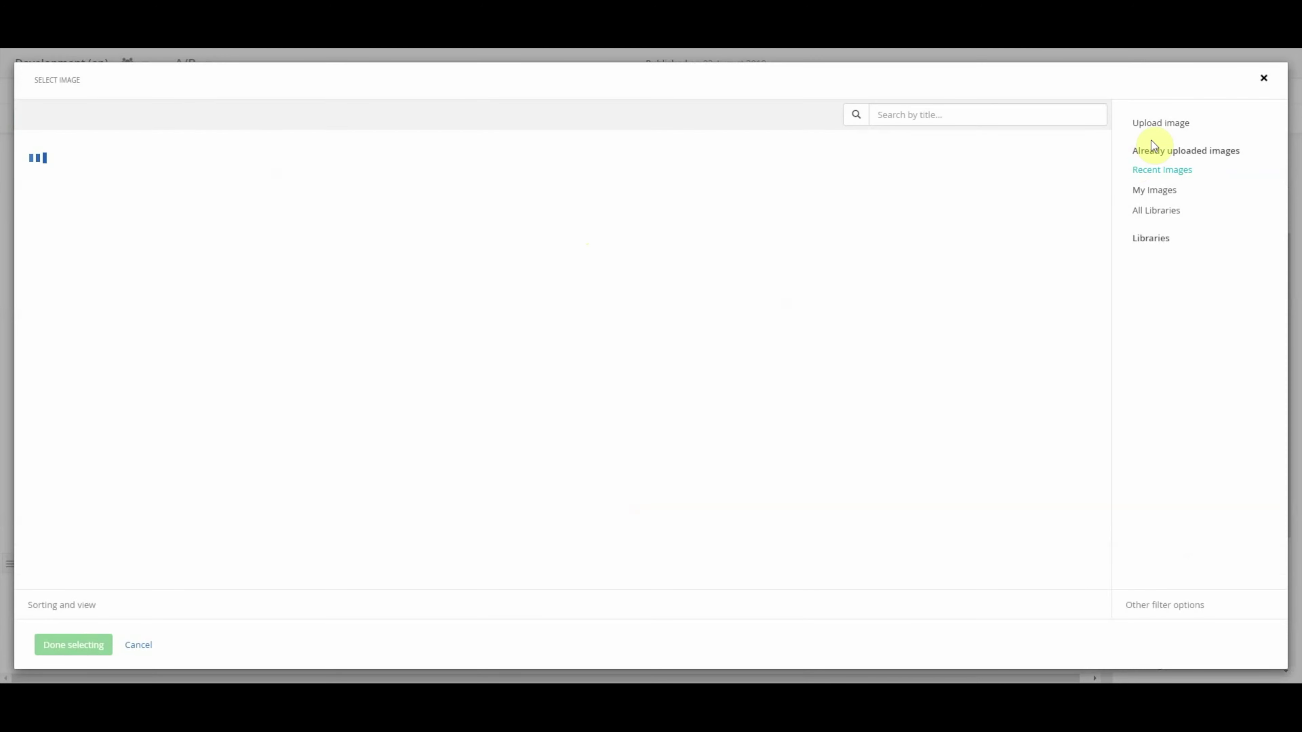
pyautogui.click(1144, 131)
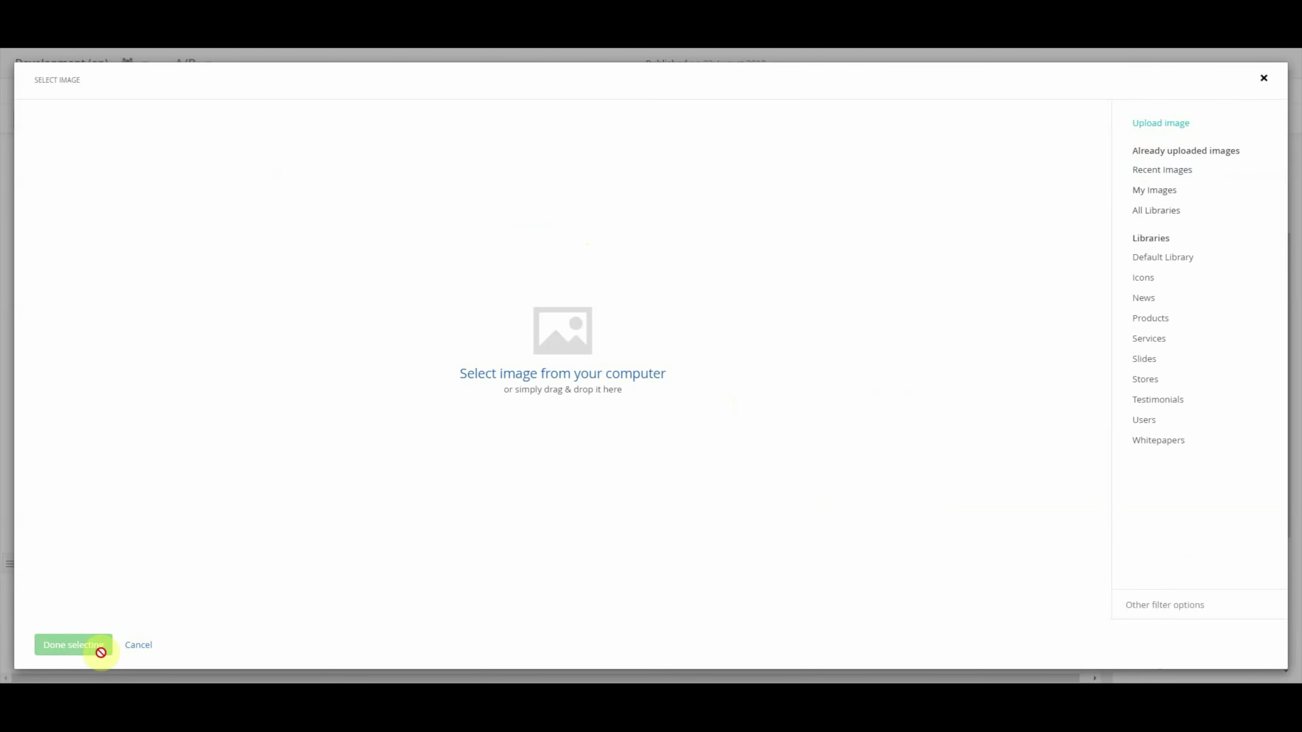
pyautogui.click(137, 647)
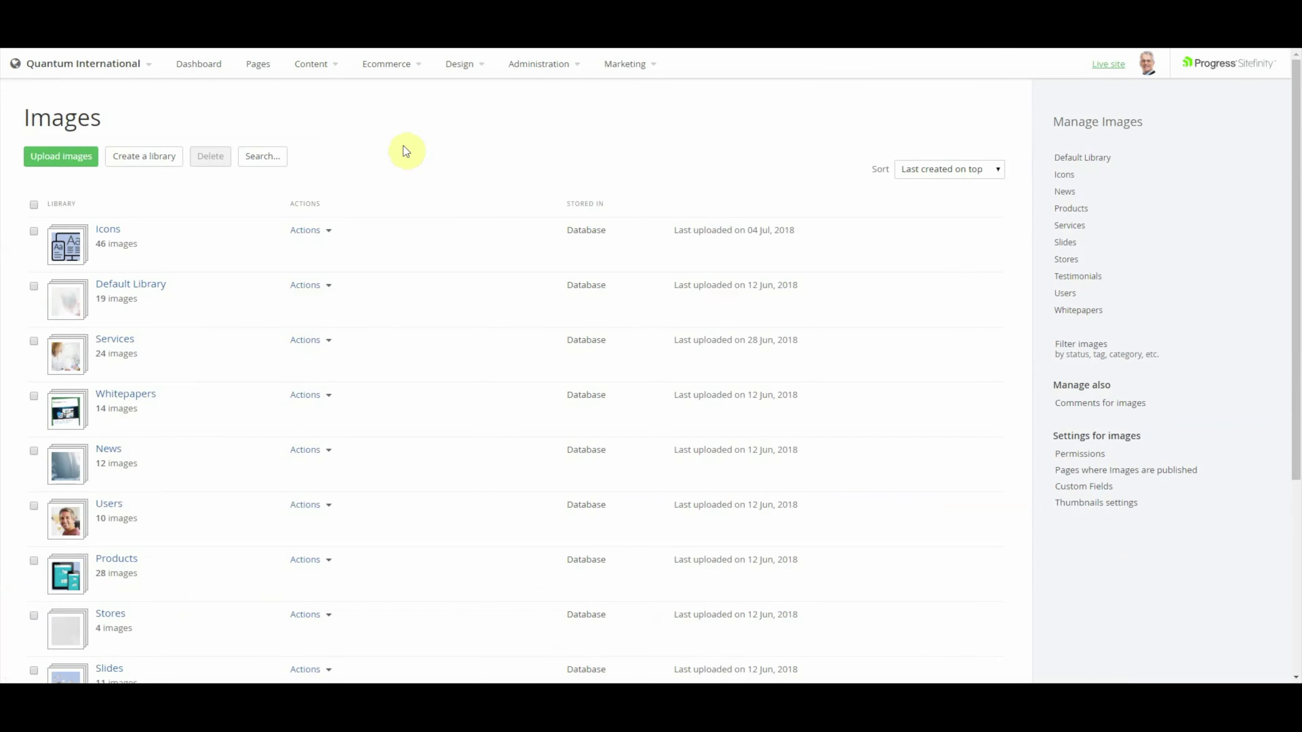
# Look over the image libraries, start an image upload, and select the file intel feedback form.png from the Desktop.
pyautogui.scroll(-1, 436, 146)
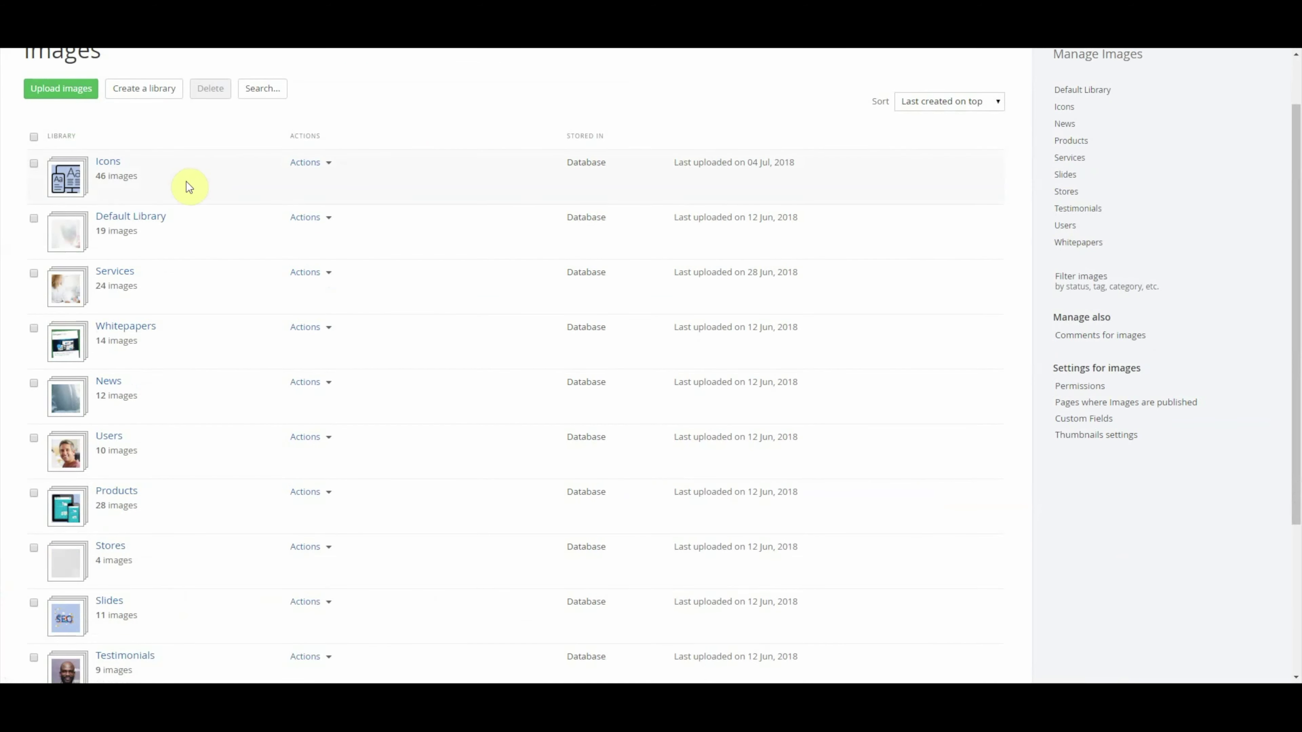
pyautogui.scroll(-3, 194, 190)
pyautogui.scroll(4, 187, 200)
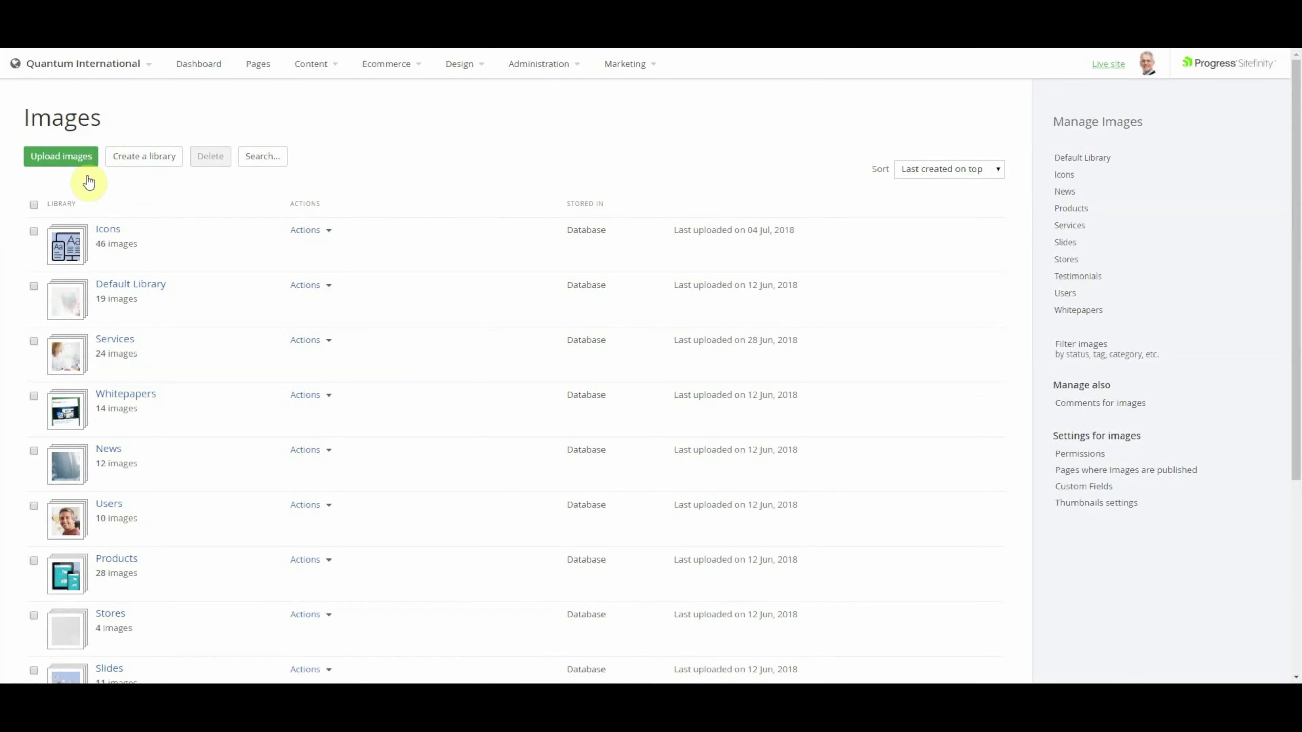
pyautogui.click(59, 162)
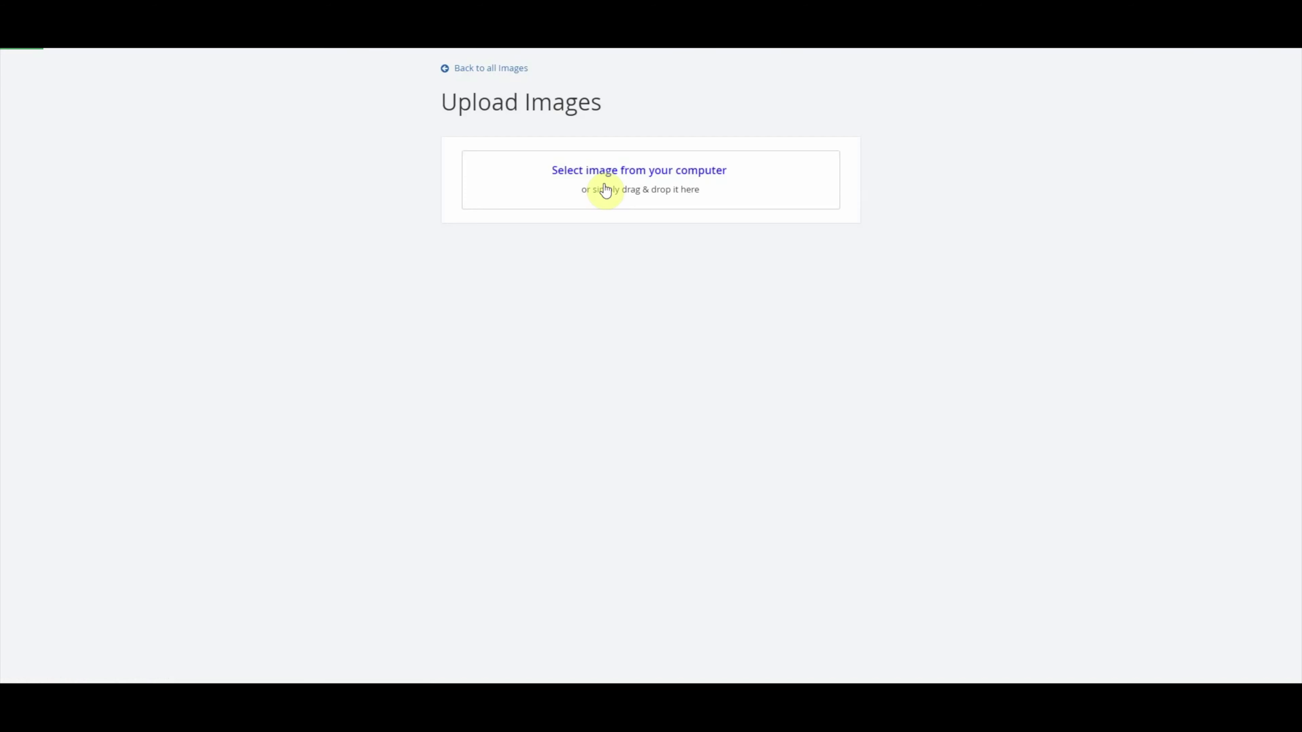
pyautogui.click(601, 184)
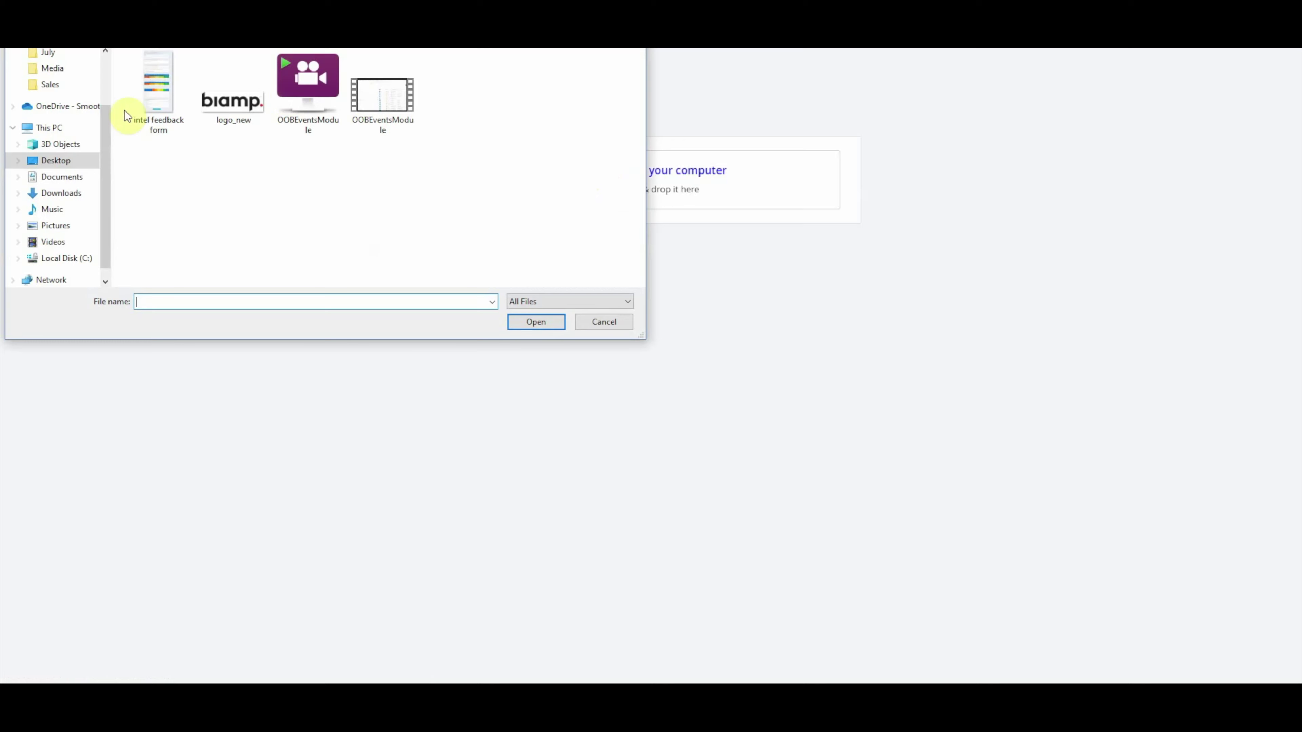
pyautogui.click(233, 95)
pyautogui.click(603, 321)
pyautogui.click(527, 172)
pyautogui.click(167, 102)
pyautogui.click(547, 323)
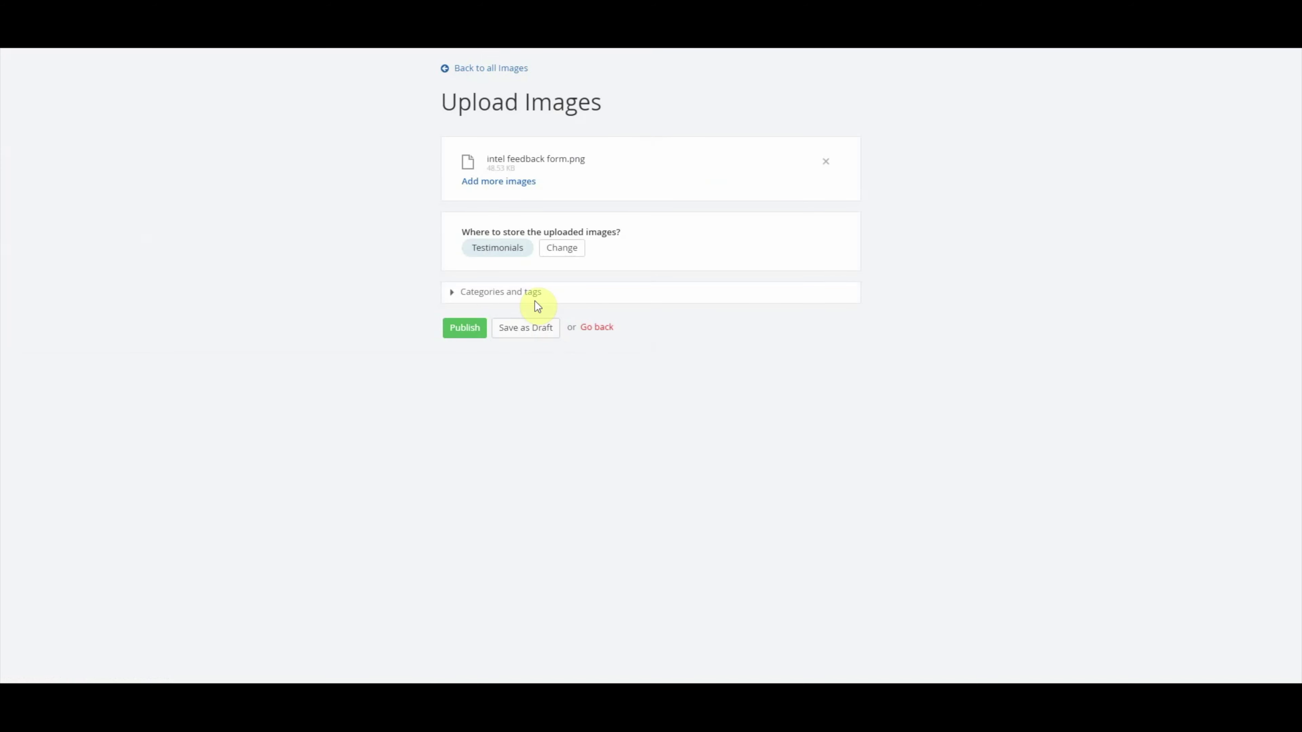
# Keep Testimonials as the storage library, view the categories and tags options, publish intel feedback form.png, and return to all images.
pyautogui.click(562, 248)
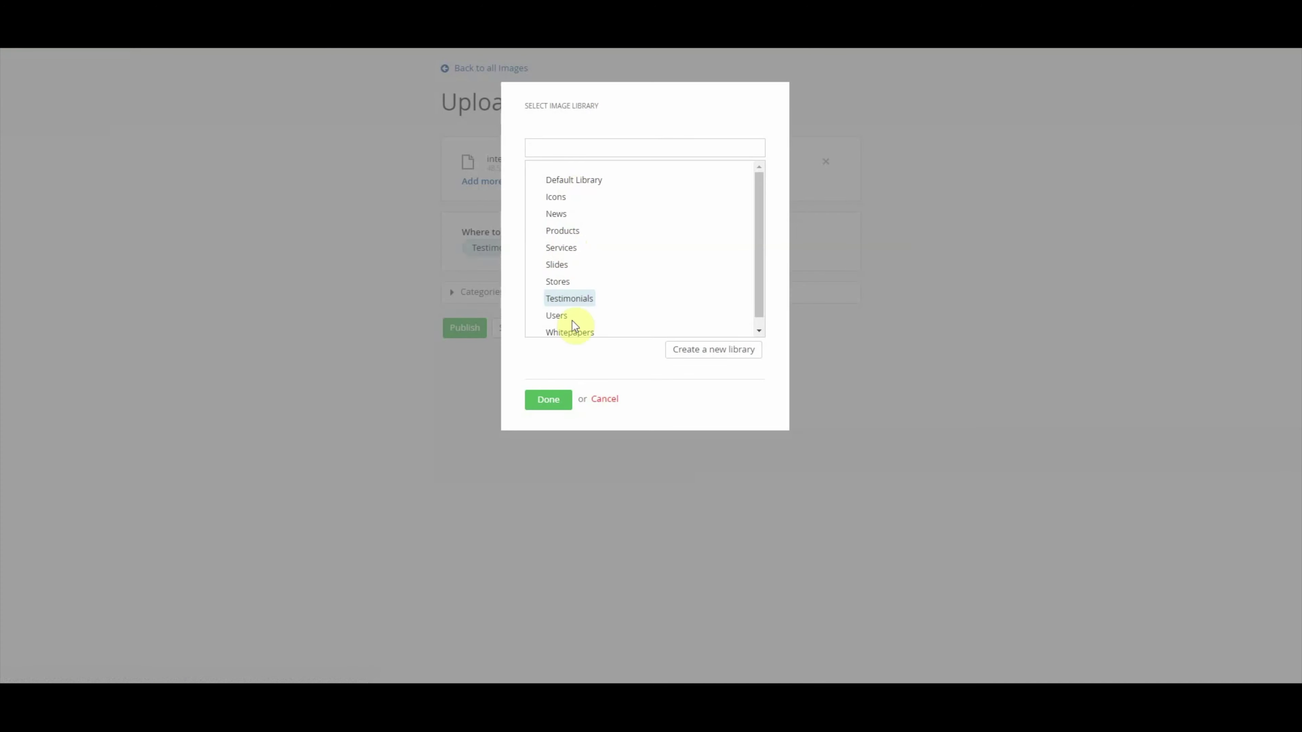
pyautogui.click(606, 405)
pyautogui.click(500, 292)
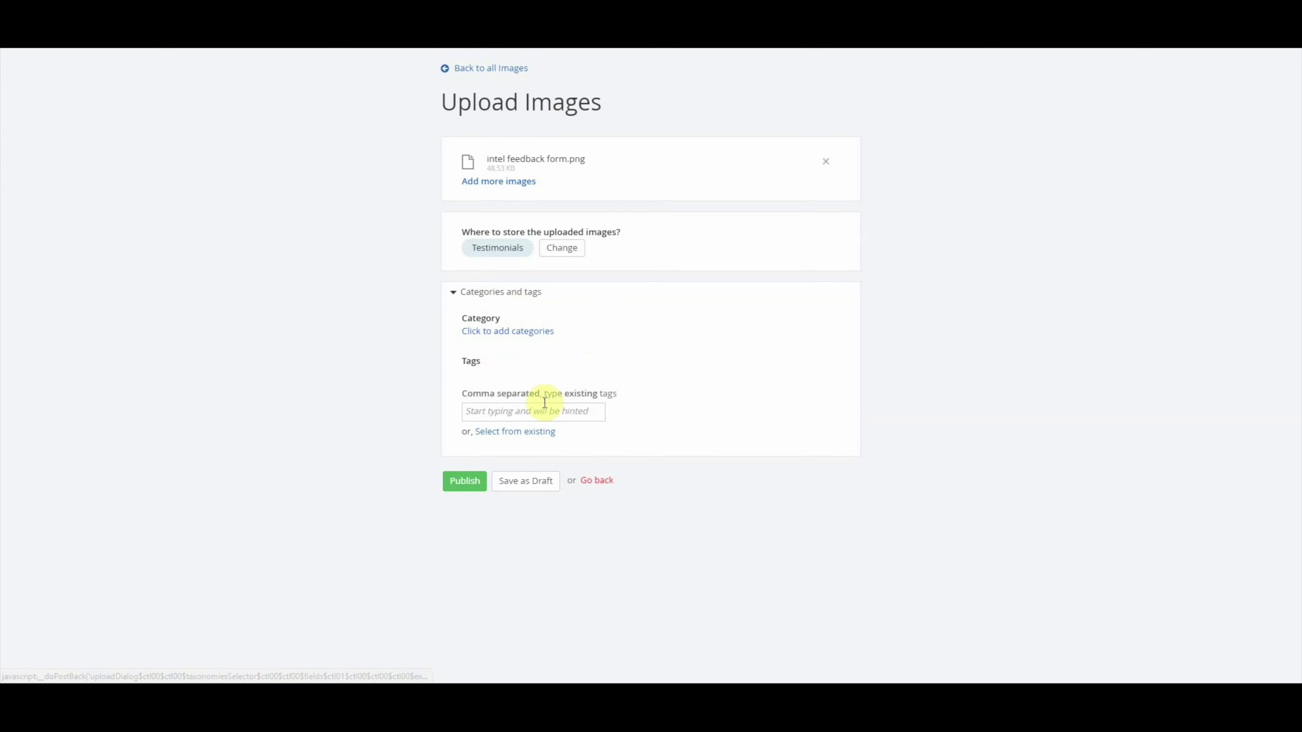
pyautogui.click(465, 486)
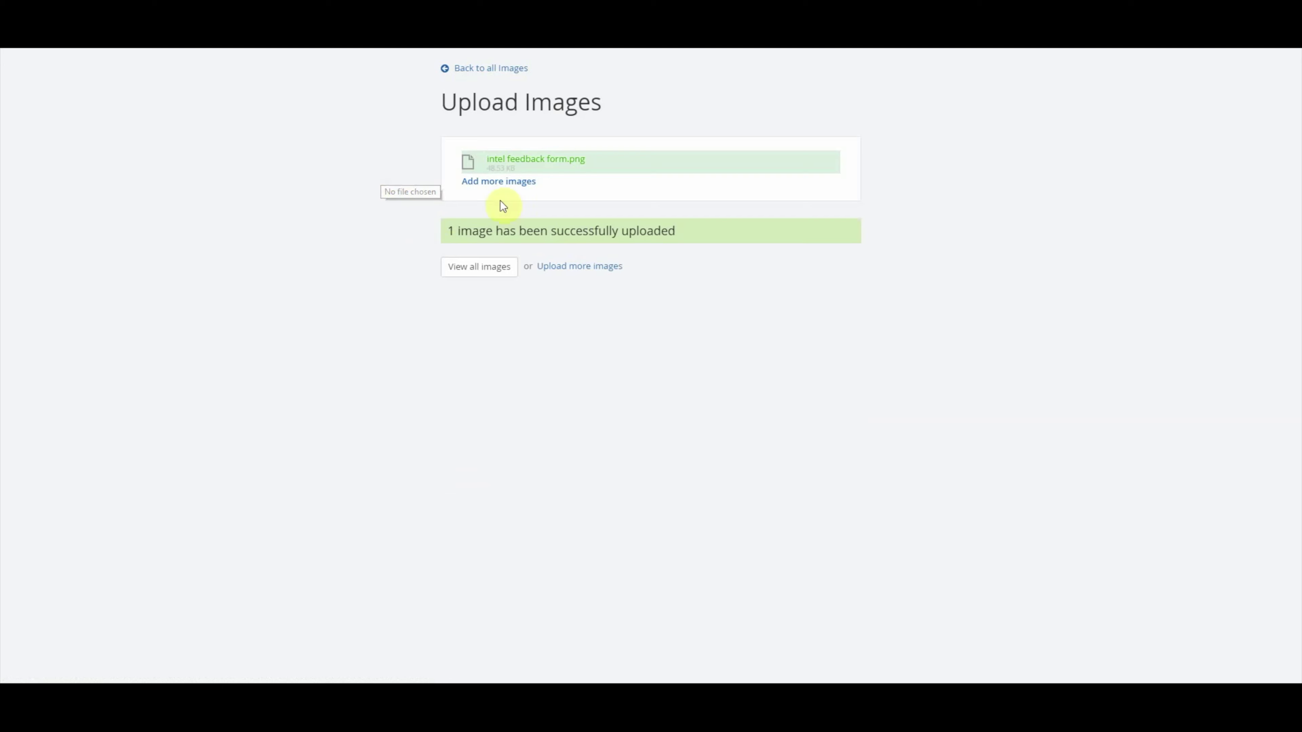
pyautogui.click(461, 77)
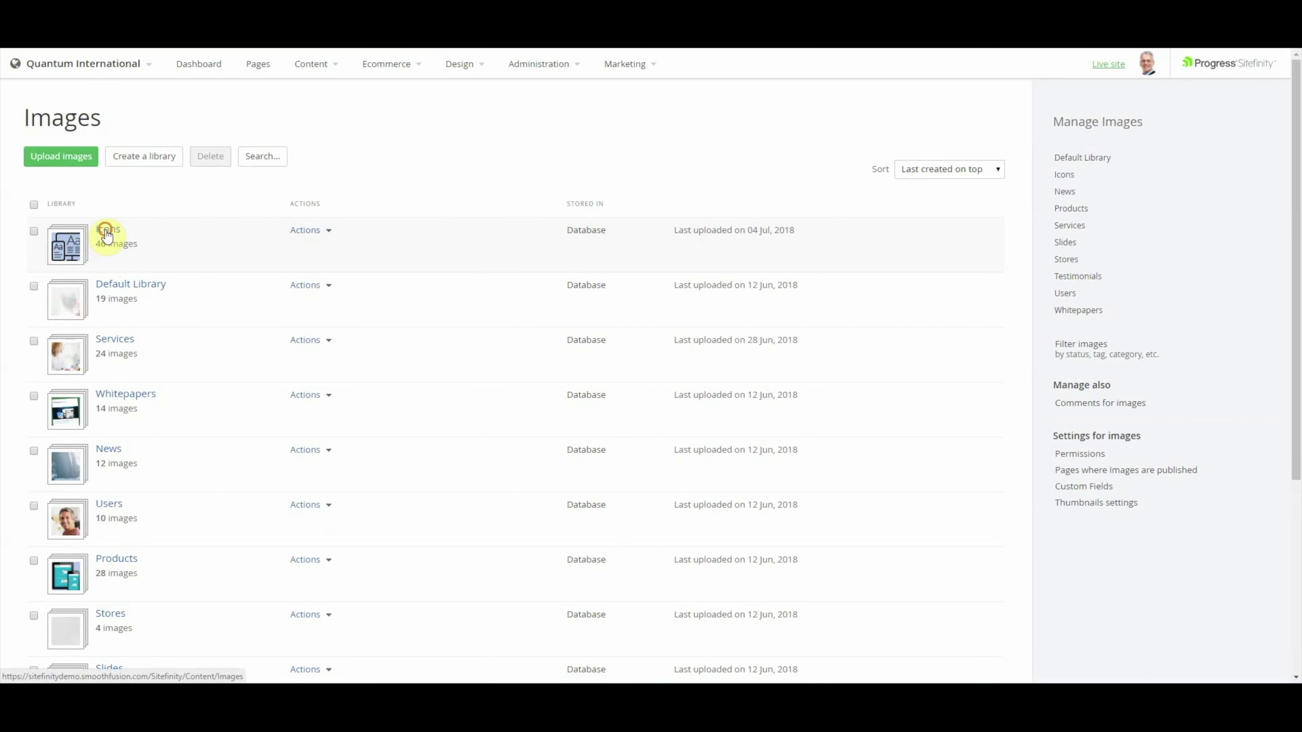
# Open the Icons library and look over the actions available for the logo image.
pyautogui.click(106, 232)
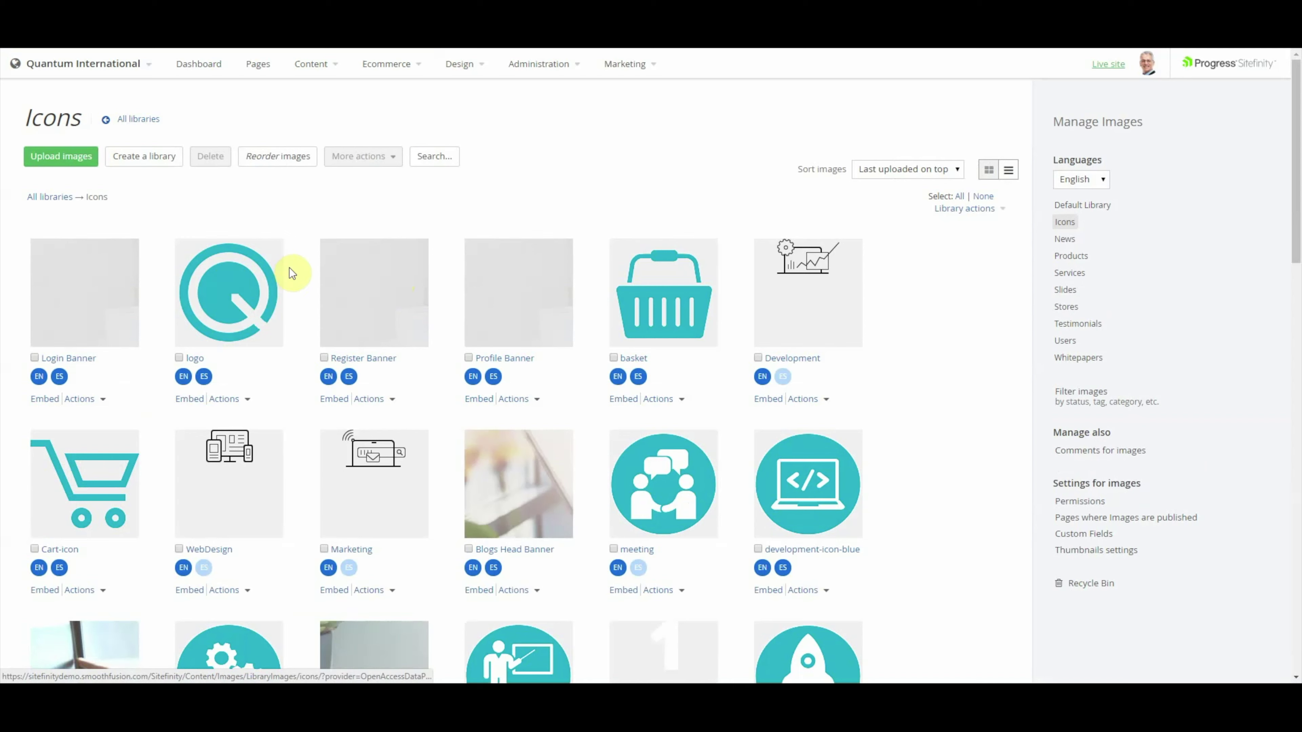
pyautogui.click(217, 283)
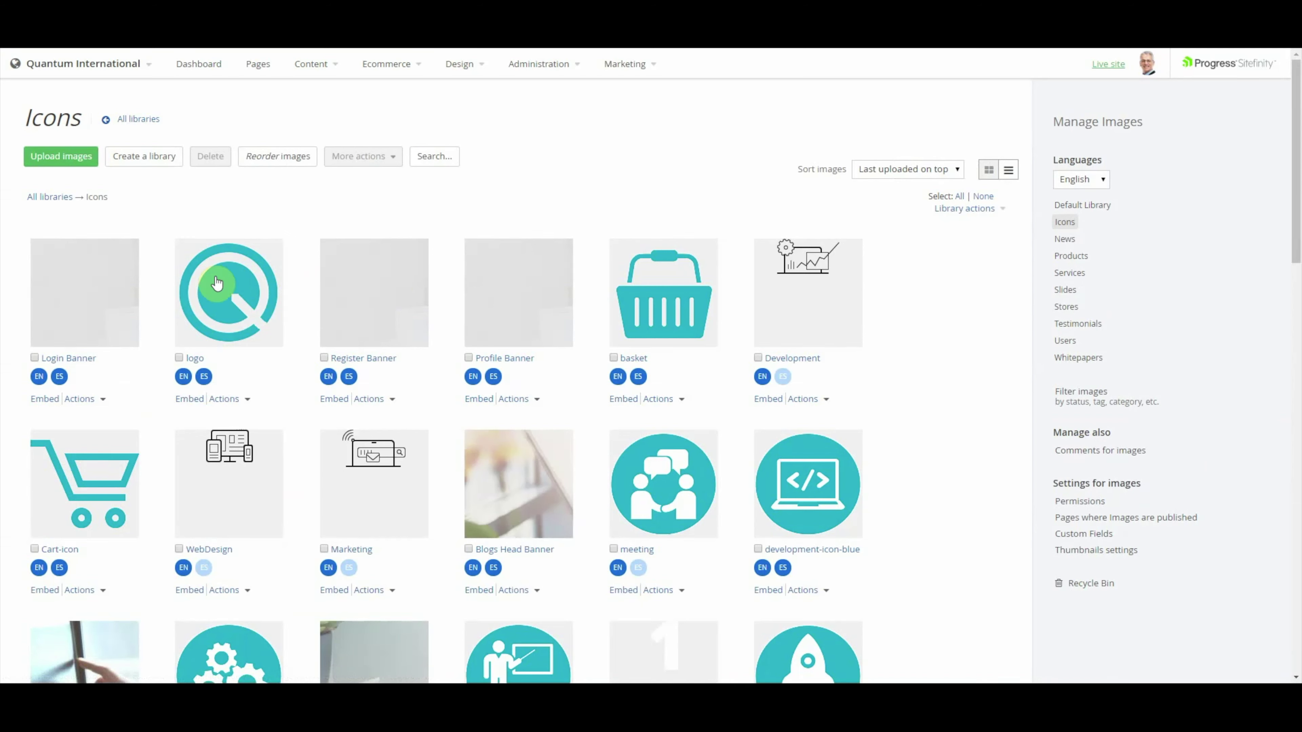
pyautogui.click(247, 400)
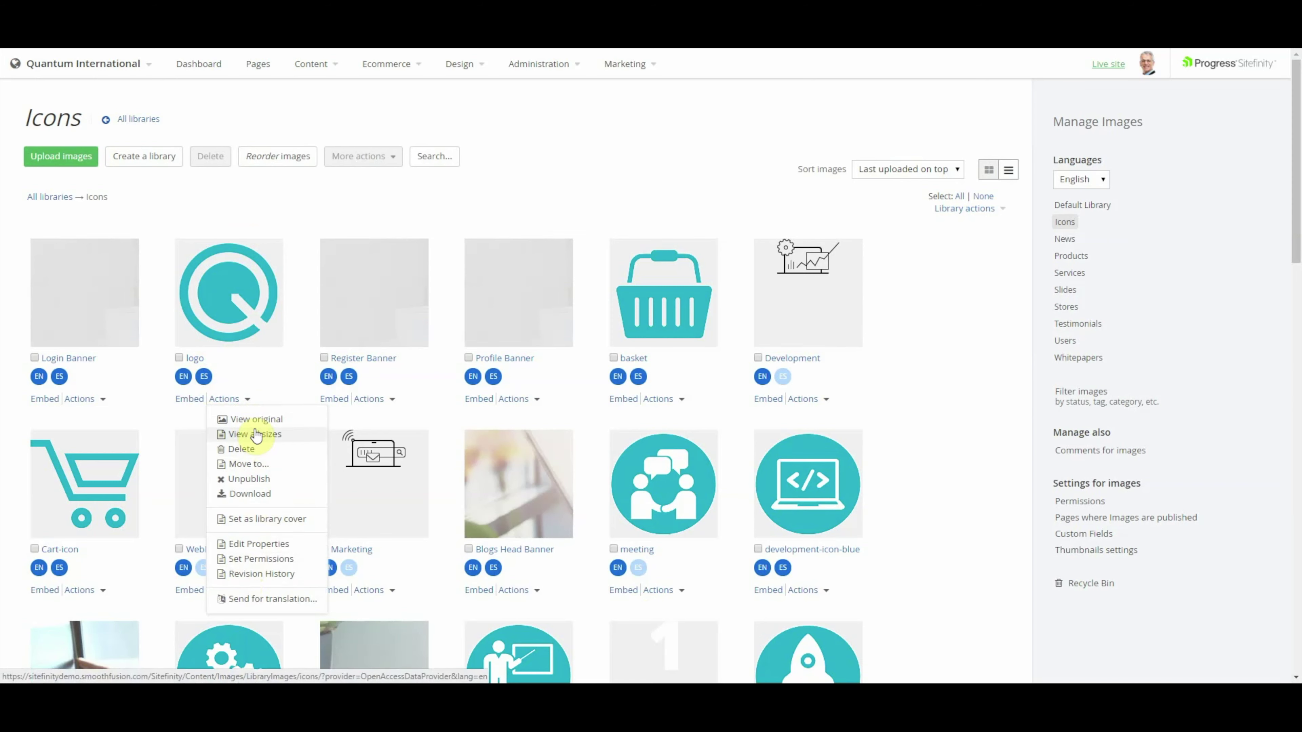
# Review the logo image's properties, including its categories and tags, details and advanced settings, and publish it without changes.
pyautogui.click(231, 326)
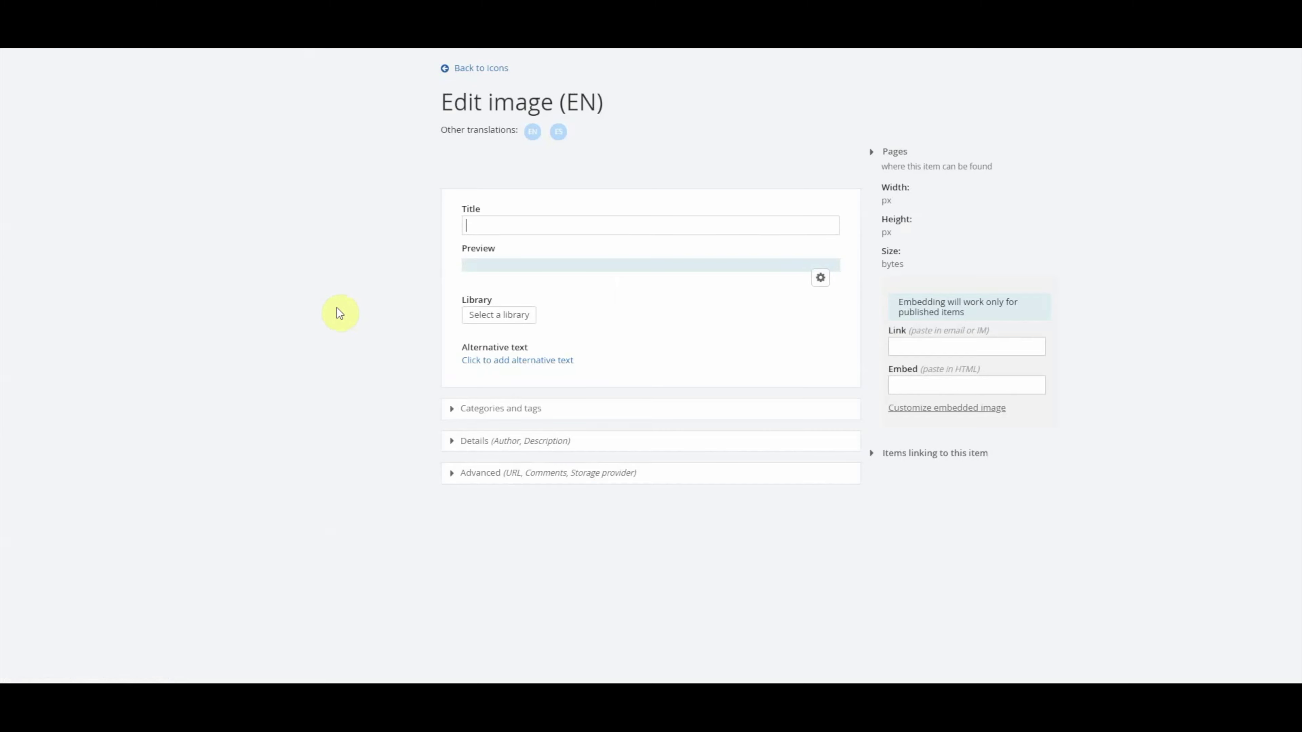
pyautogui.scroll(-4, 391, 215)
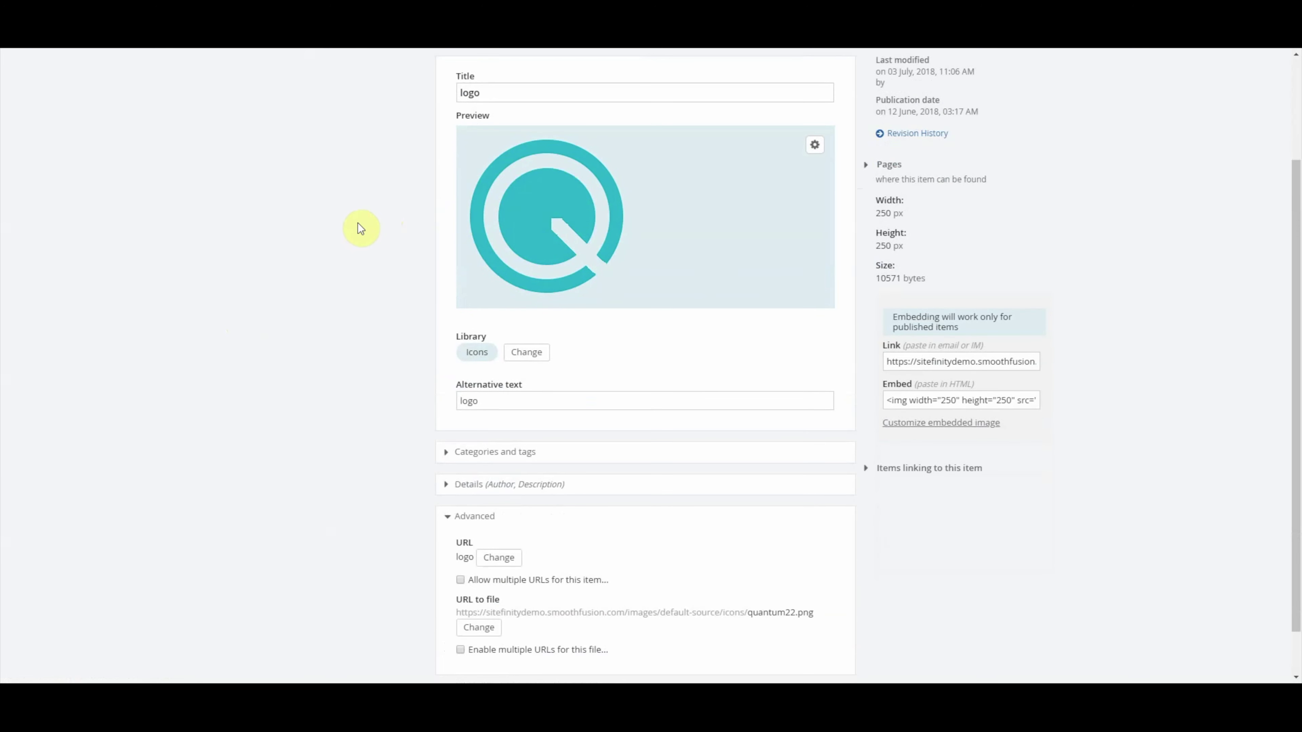
pyautogui.scroll(3, 399, 249)
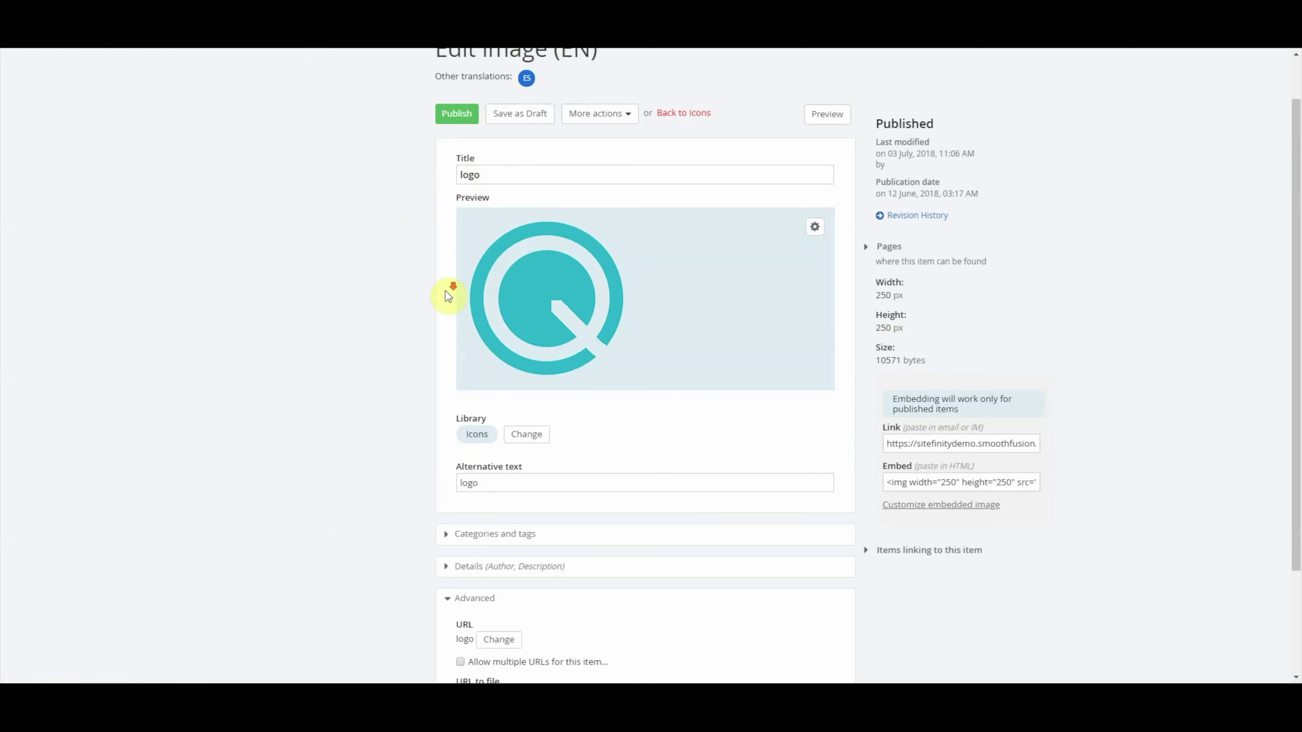
pyautogui.scroll(-3, 462, 287)
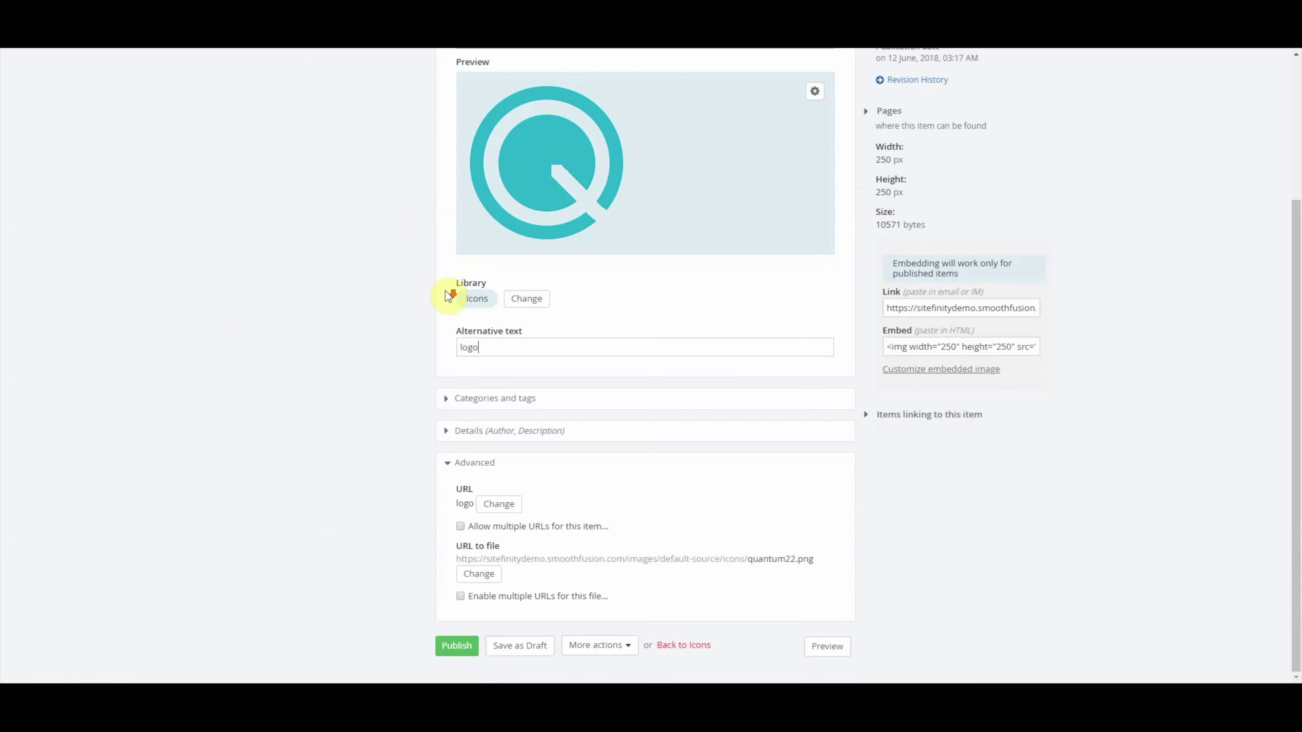
pyautogui.click(467, 399)
pyautogui.scroll(-3, 398, 415)
pyautogui.click(472, 449)
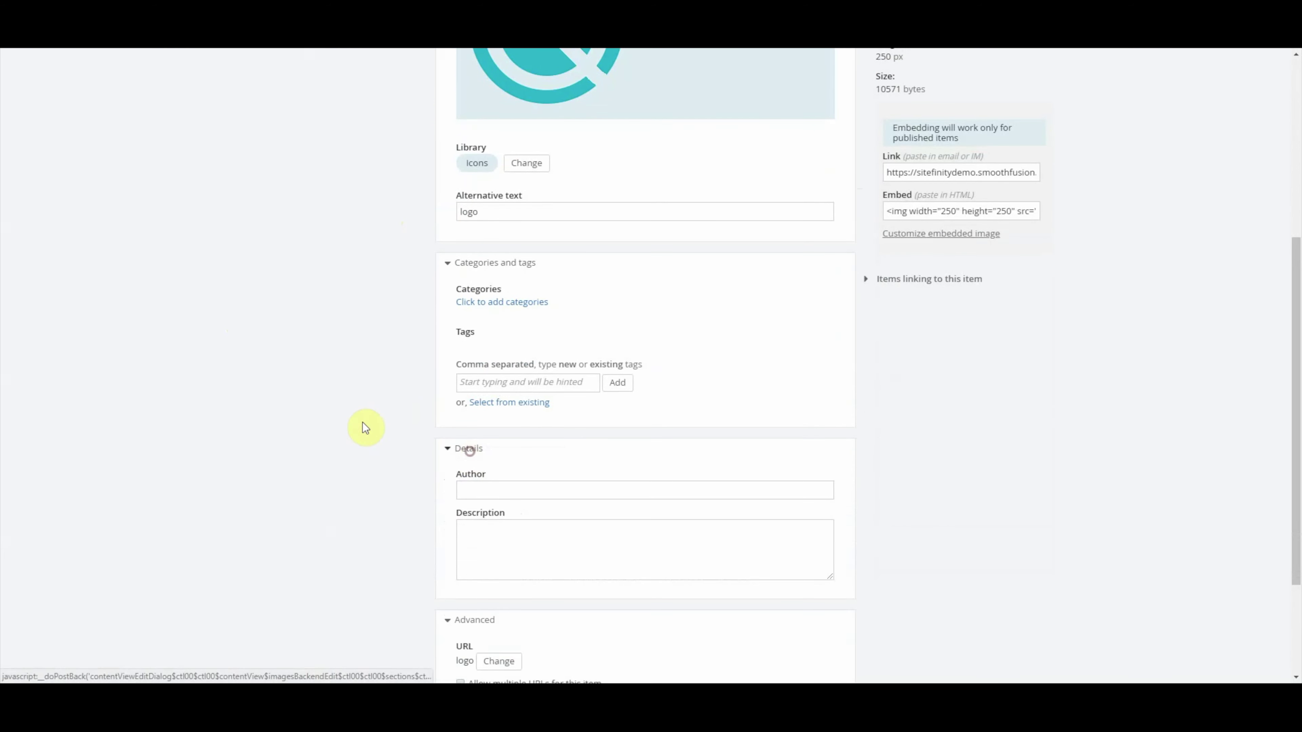
pyautogui.scroll(-3, 363, 416)
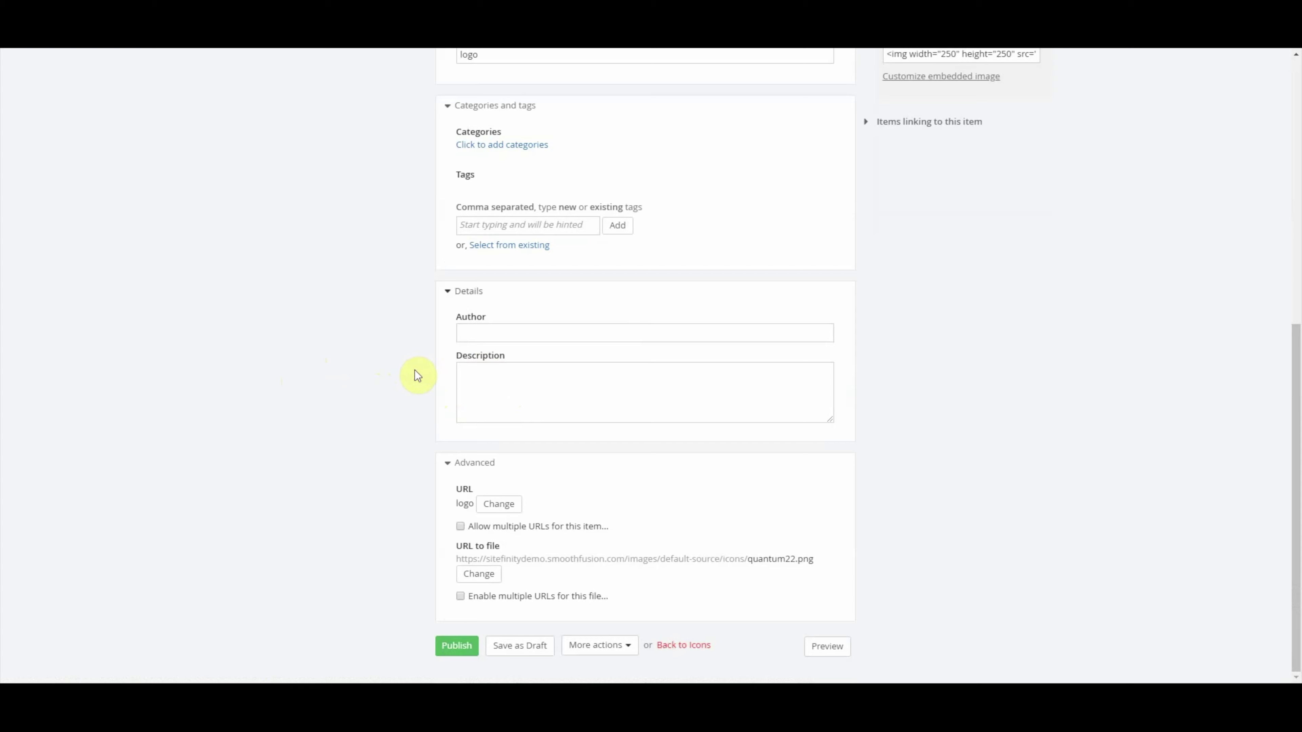
pyautogui.click(449, 647)
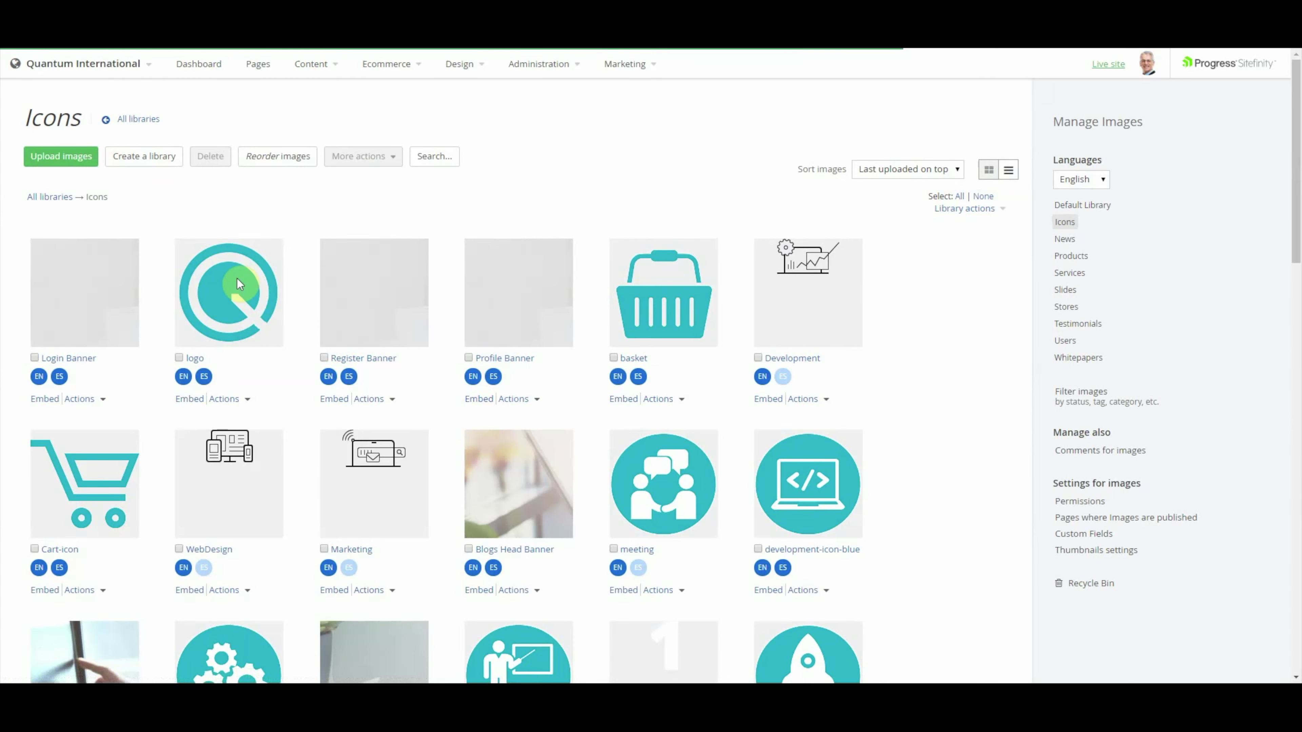
# Open the Login Banner image's properties and examine its embed code and link.
pyautogui.click(227, 323)
pyautogui.click(923, 533)
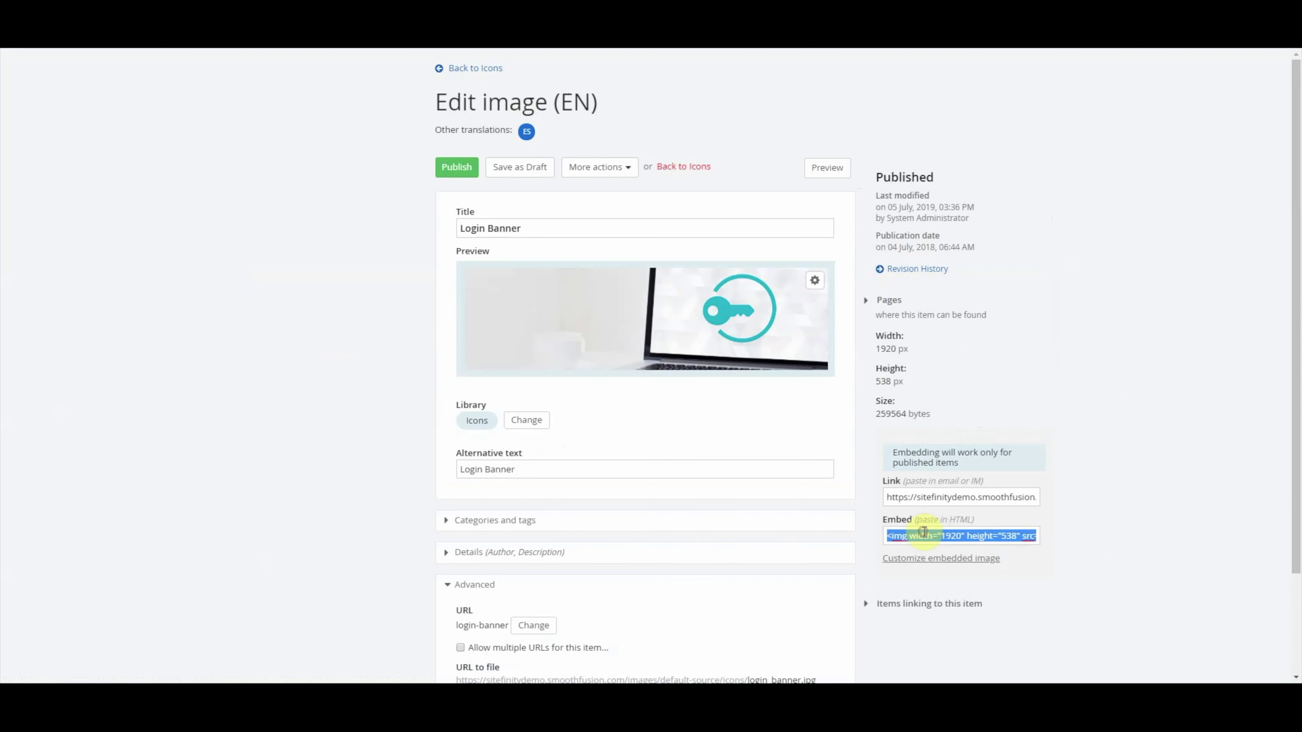
pyautogui.click(906, 497)
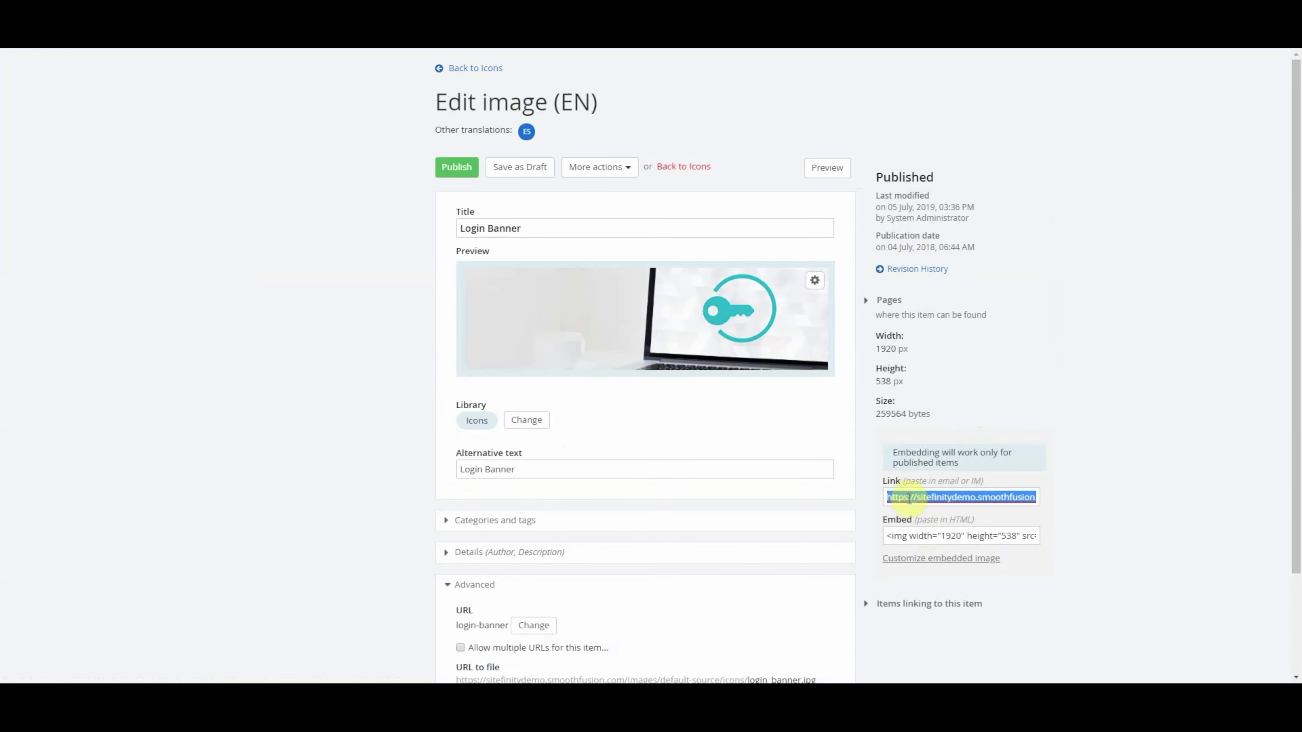
pyautogui.click(393, 224)
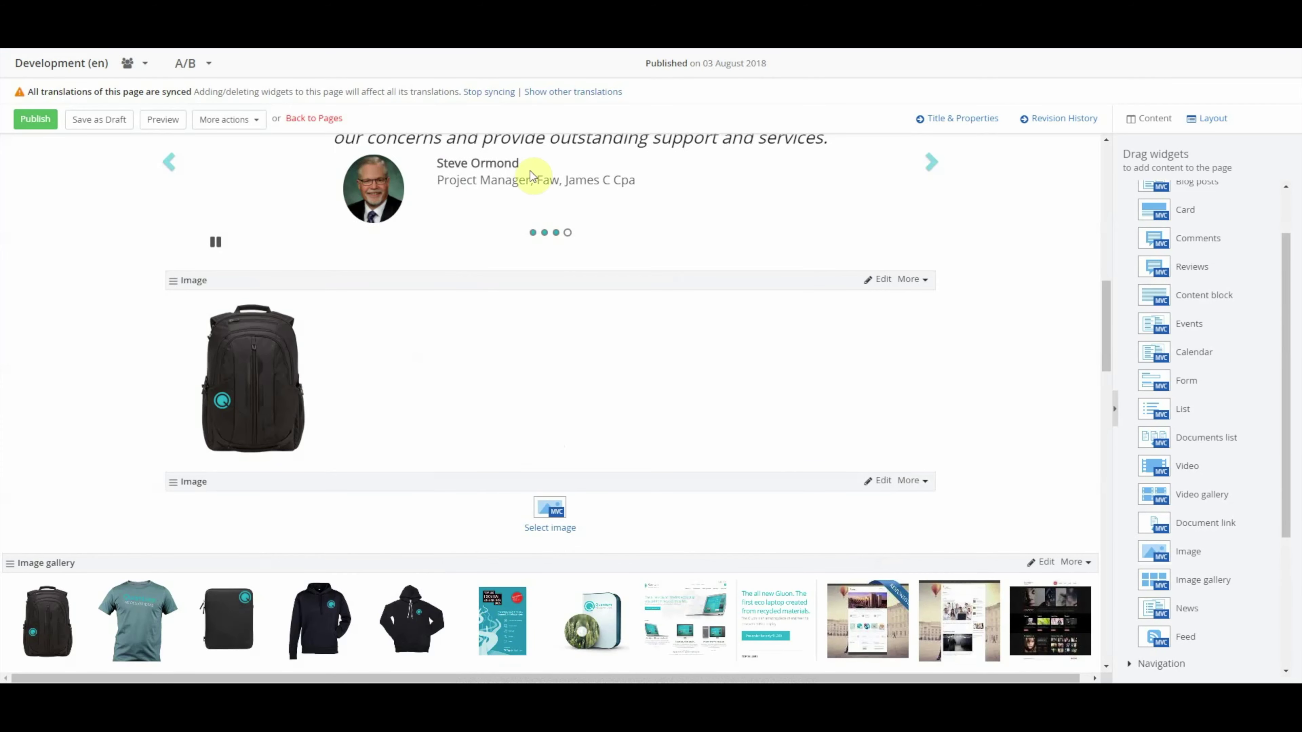
# Add a Content block widget above the backpack image on the Development page and open it for editing.
pyautogui.moveTo(1200, 294); pyautogui.dragTo(689, 328)
pyautogui.click(880, 336)
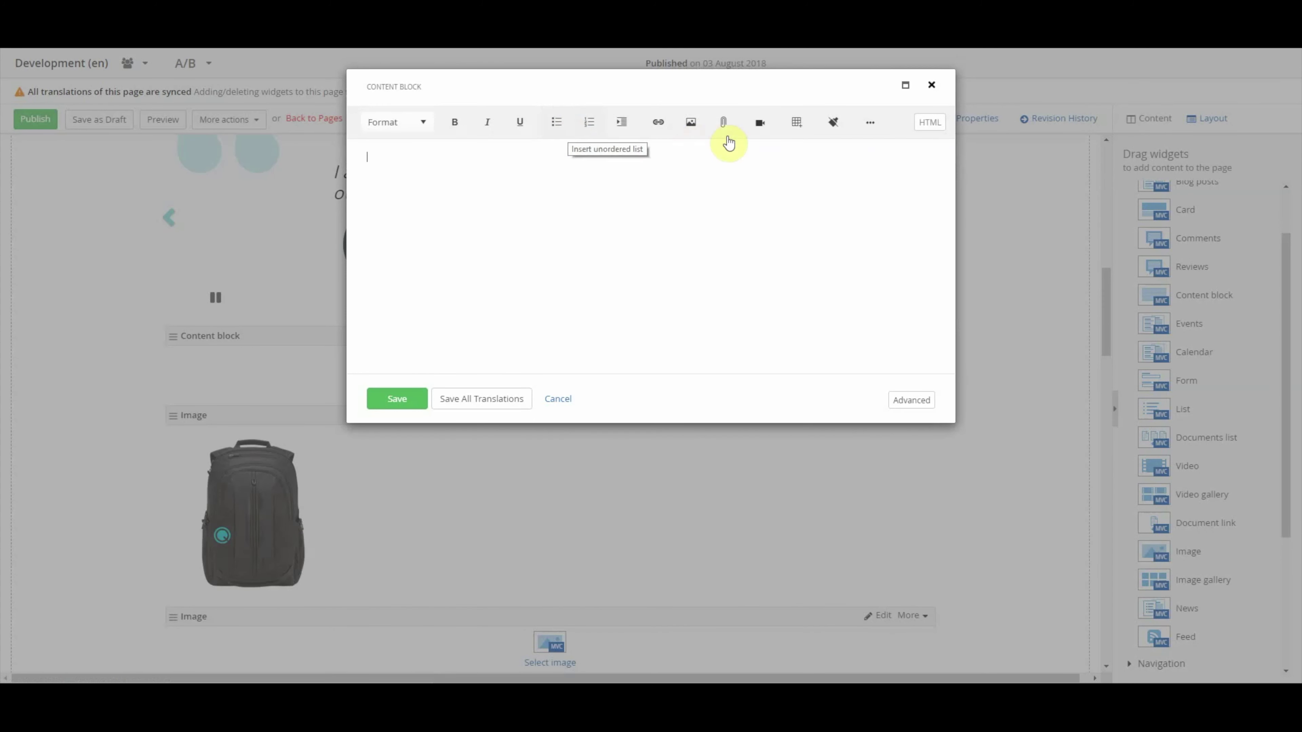
# Choose the intel feedback form image for the content block, view its insertion options, and cancel both the insertion and the block's editing.
pyautogui.click(691, 128)
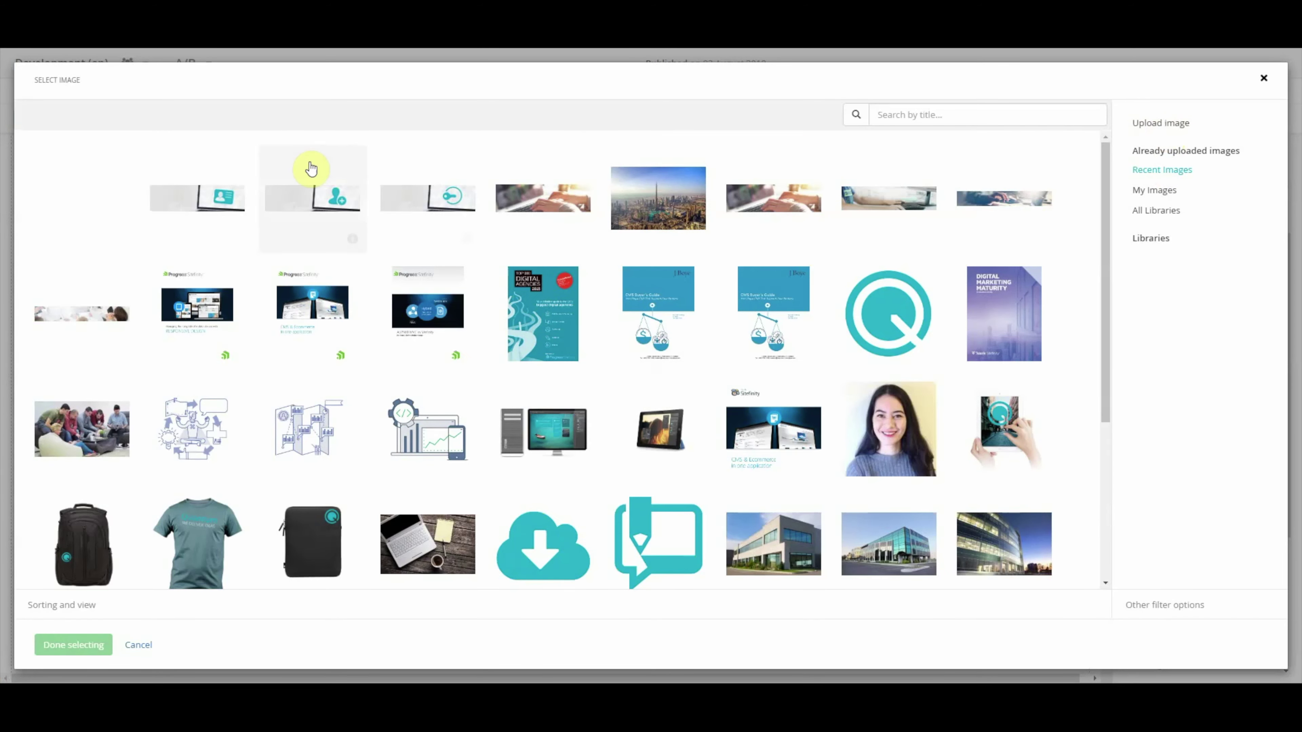
pyautogui.click(85, 202)
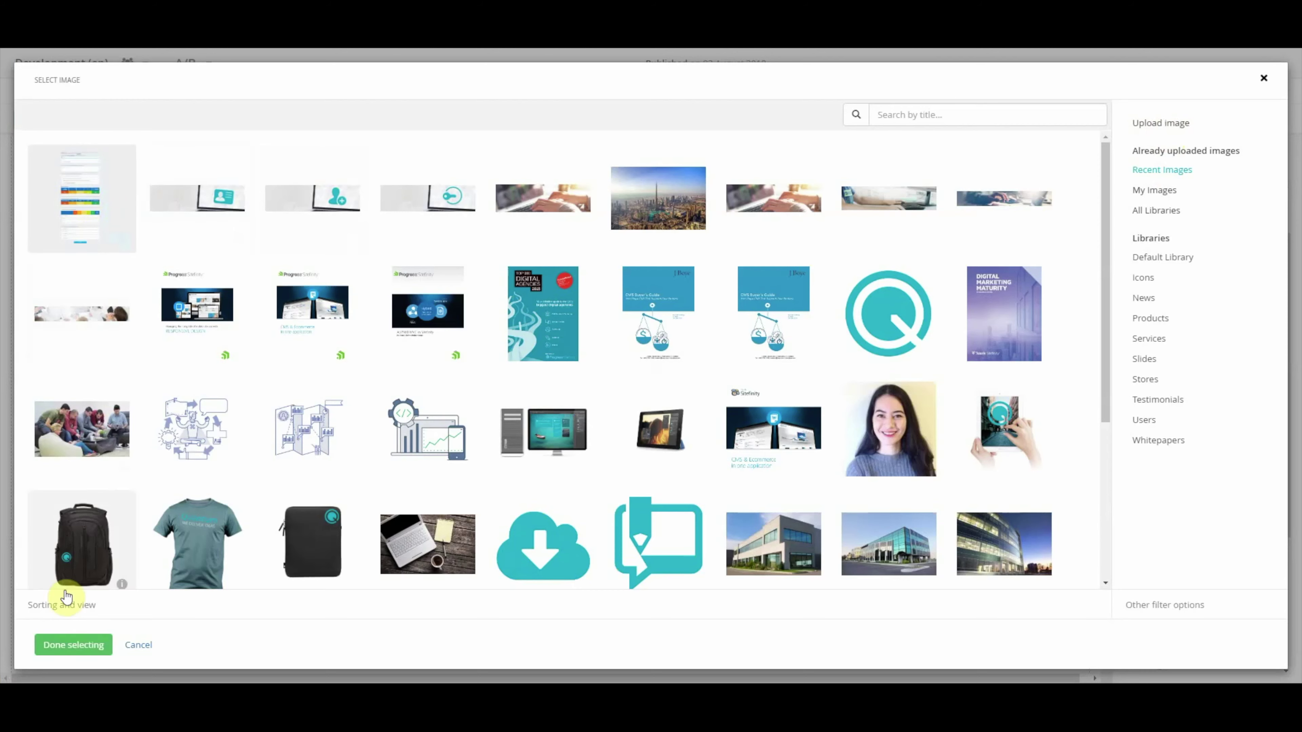
pyautogui.click(77, 644)
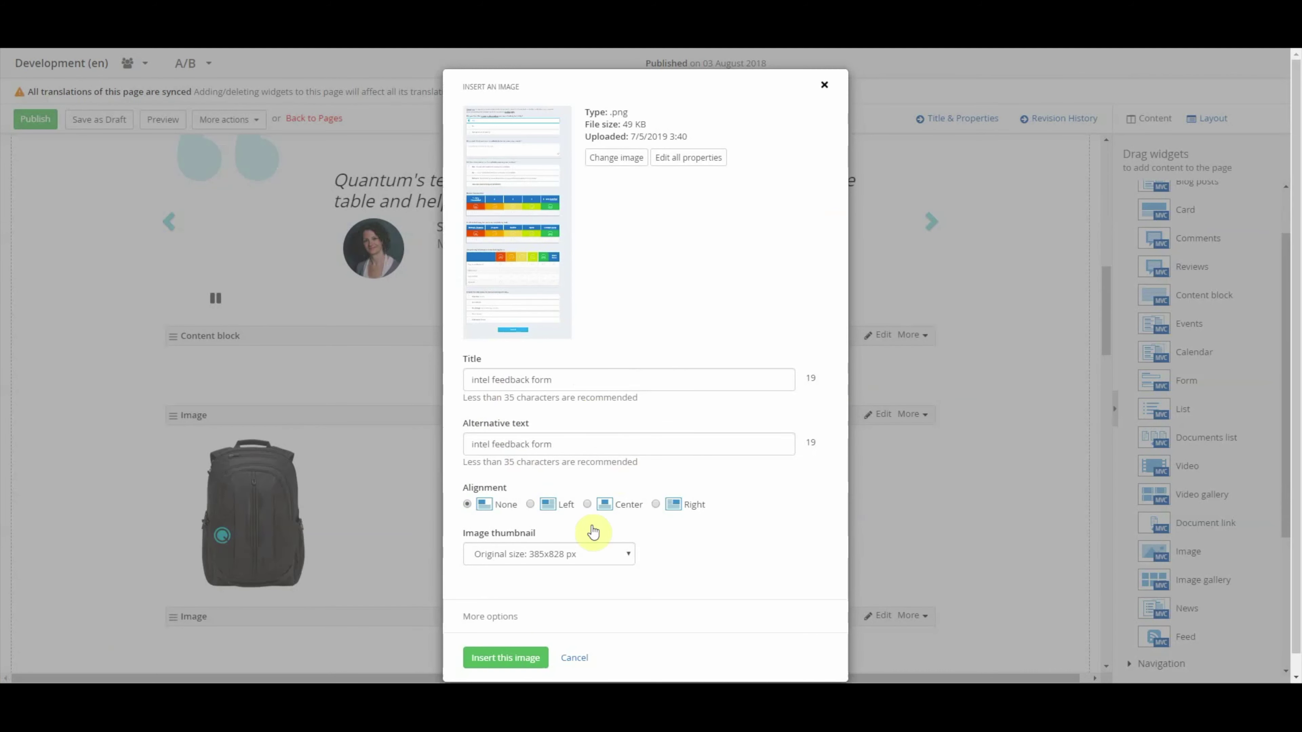
pyautogui.click(578, 658)
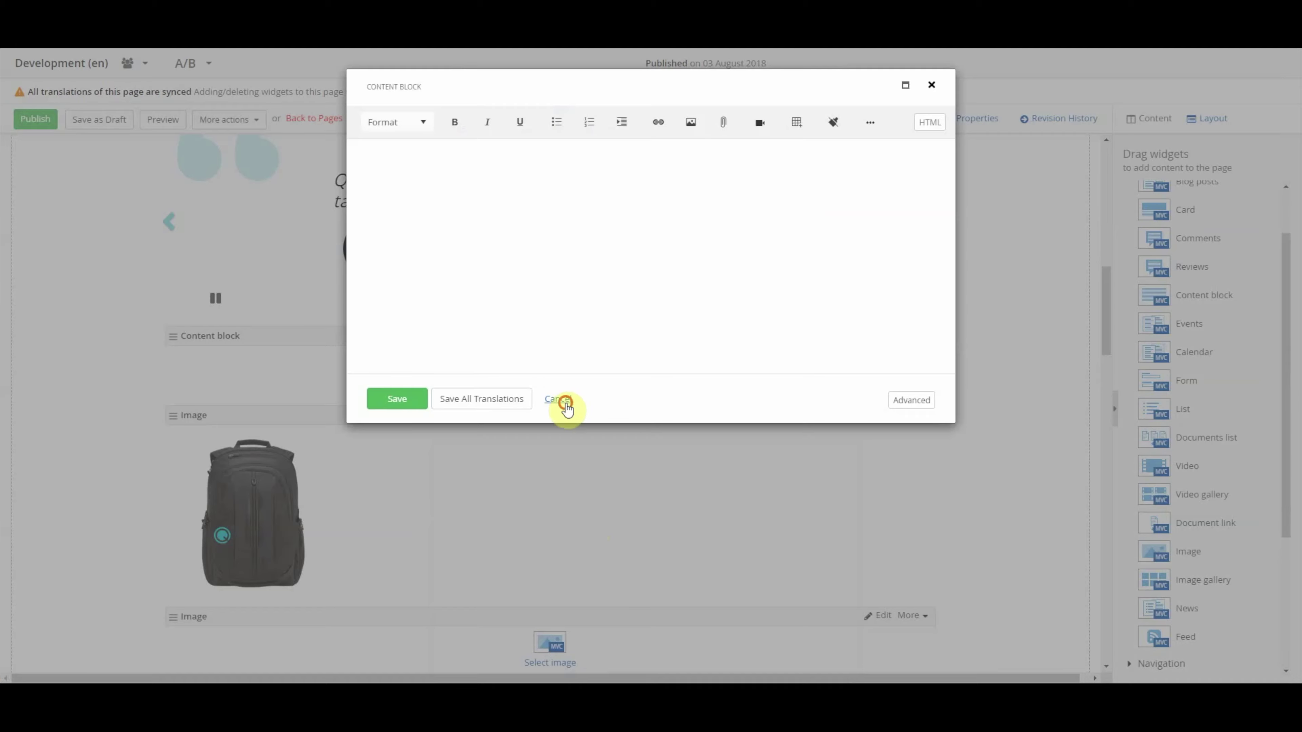
pyautogui.click(563, 403)
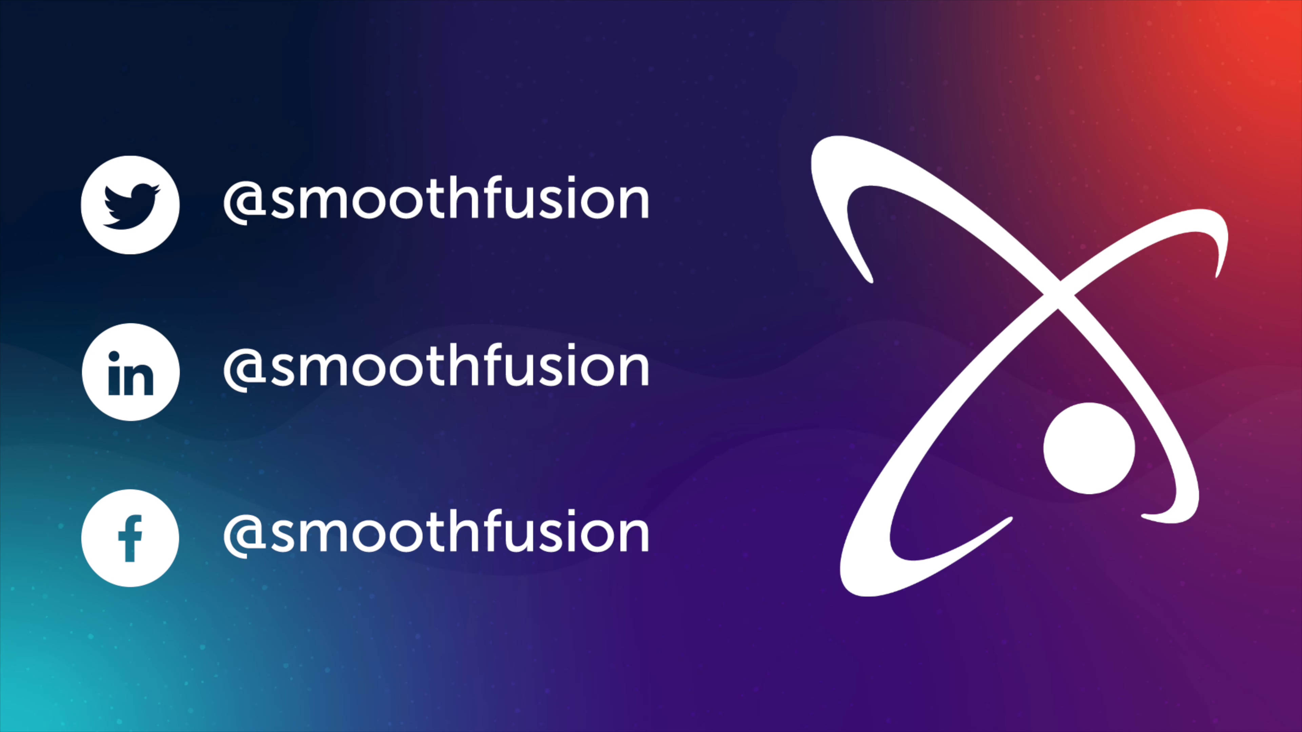